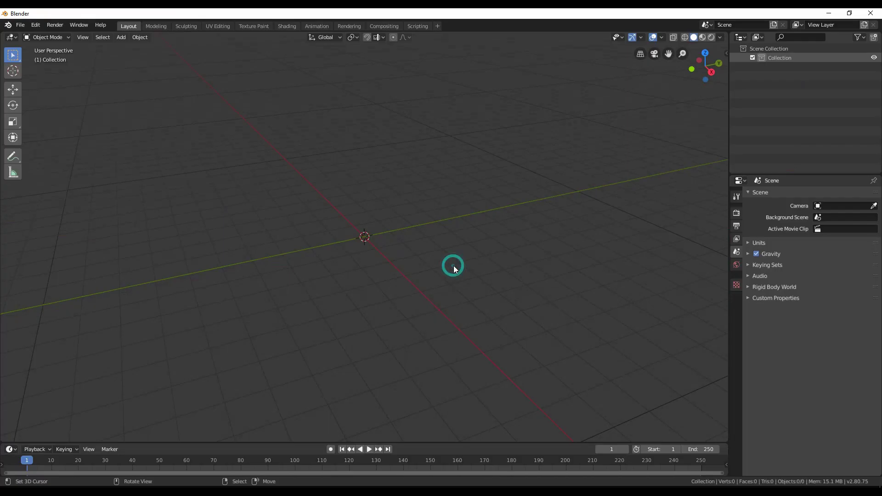
# Step: Add a plane mesh at the world origin
pyautogui.press('KP_1')
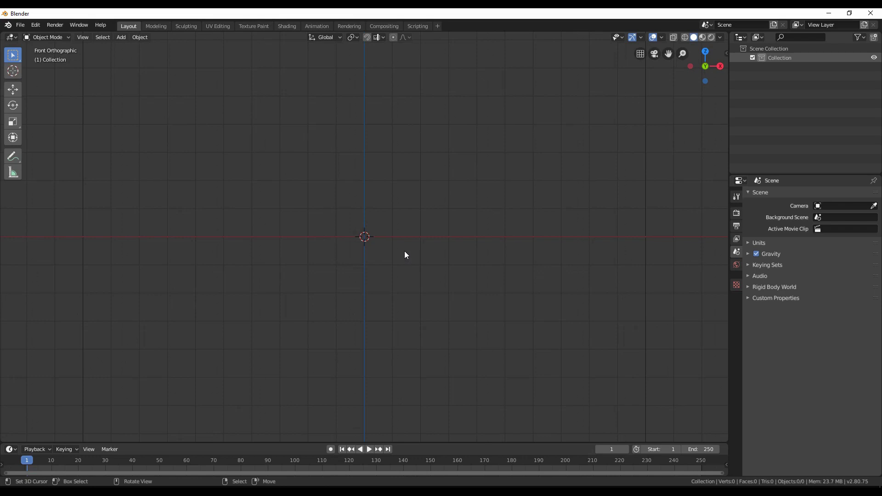
pyautogui.press('KP_7')
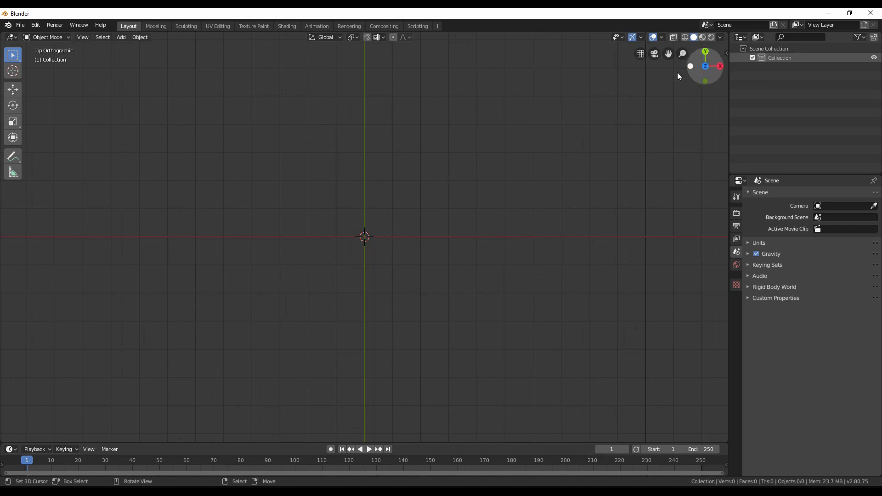
pyautogui.press('`')
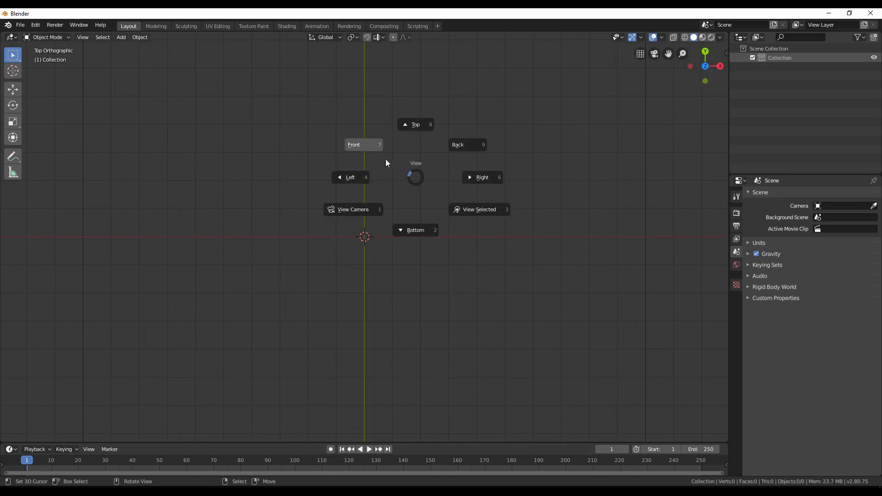
pyautogui.click(410, 124)
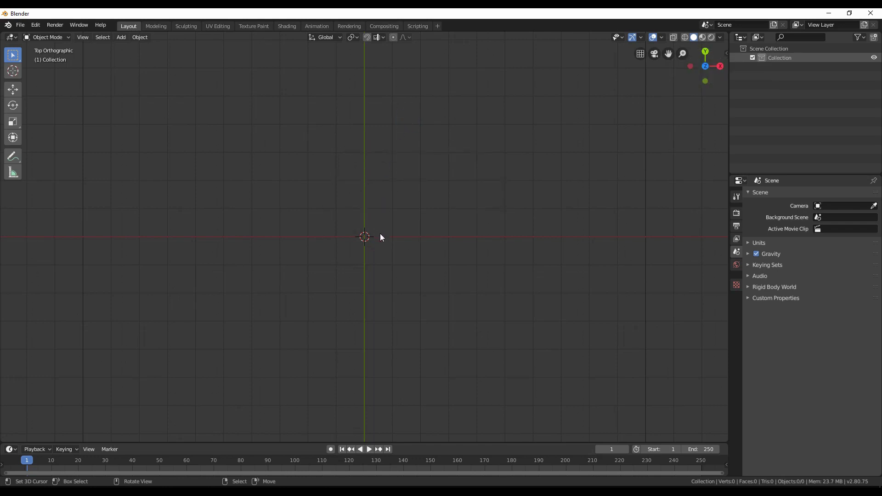
pyautogui.hotkey('shift', 'a')
pyautogui.moveTo(379, 234)
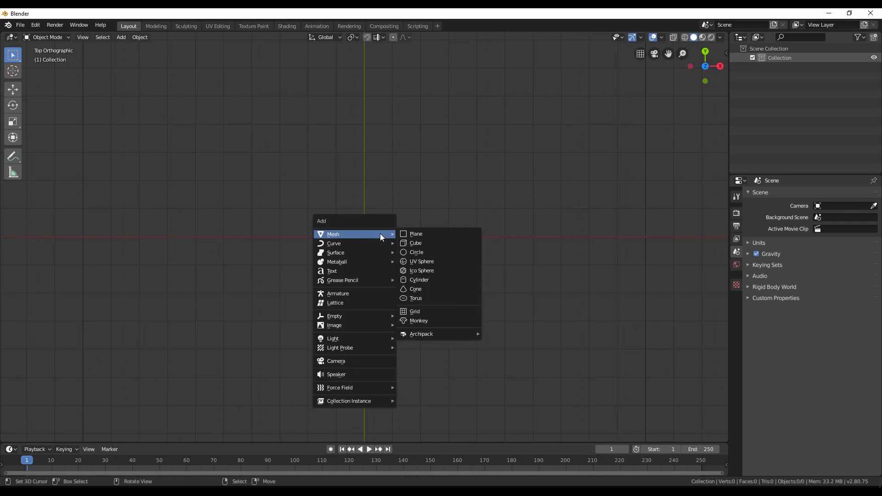
pyautogui.click(412, 237)
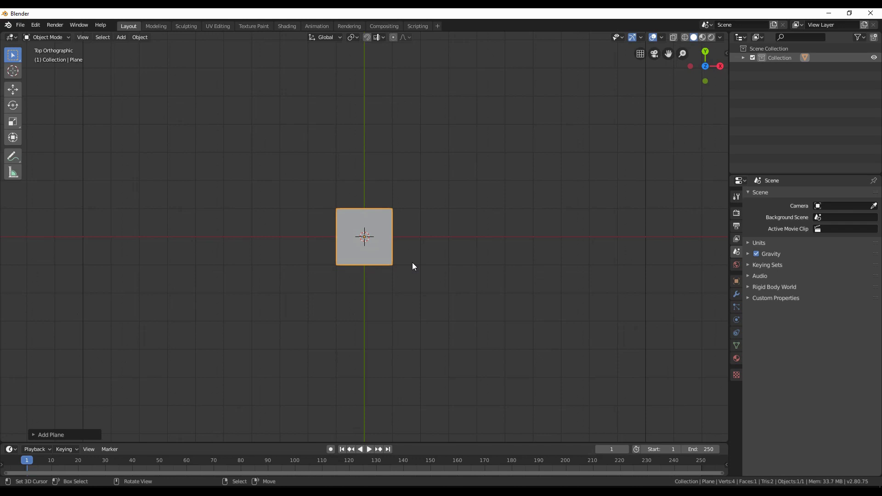
# Step: Scale the plane up uniformly by about 3.5 times and apply its scale
pyautogui.press('s')
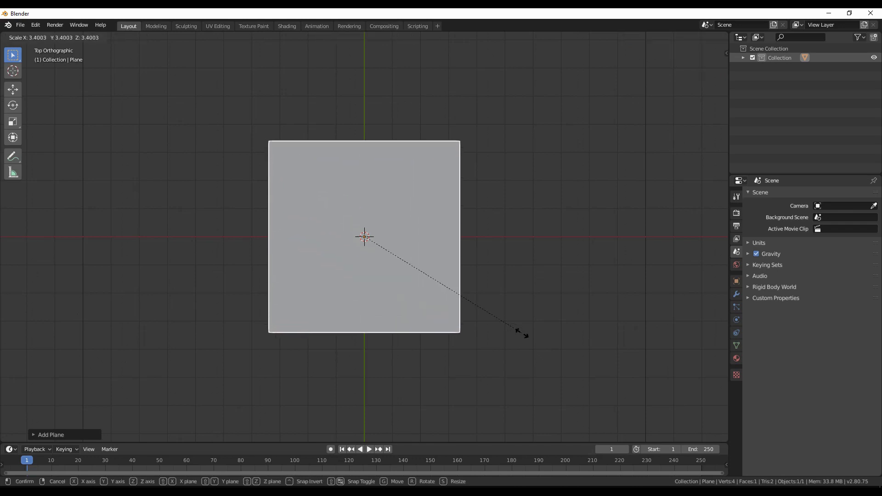
pyautogui.click(527, 339)
pyautogui.moveTo(548, 347); pyautogui.dragTo(427, 274, button='middle')
pyautogui.hotkey('ctrl', 'a')
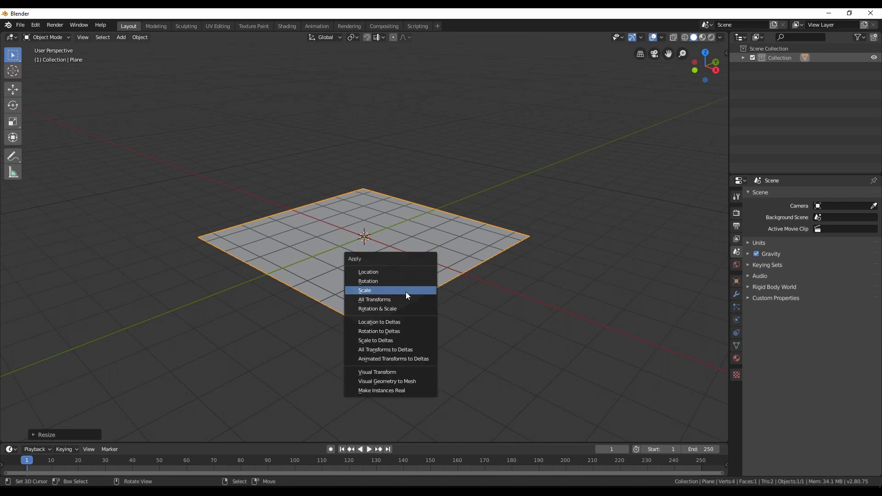
pyautogui.click(377, 290)
# Step: Subdivide the whole plane four times in Edit Mode, leaving only one vertex selected
pyautogui.scroll(2, 413, 283)
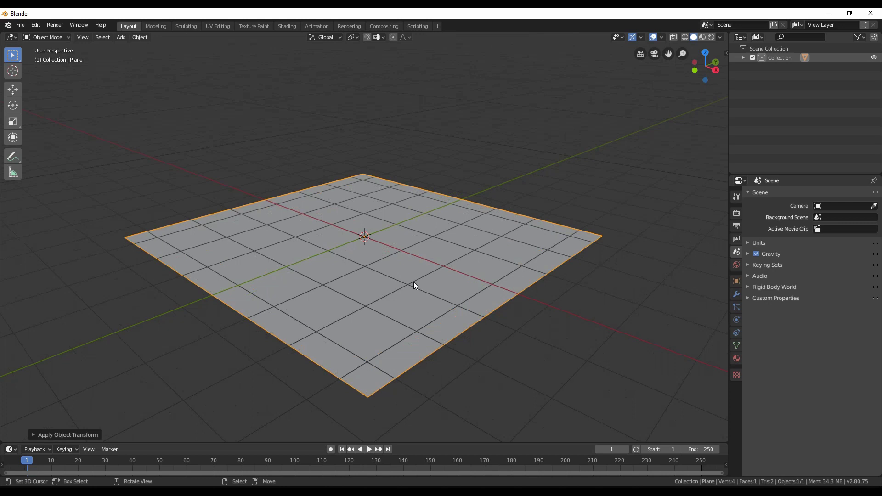
pyautogui.press('Tab')
pyautogui.hotkey('ctrl', 'r')
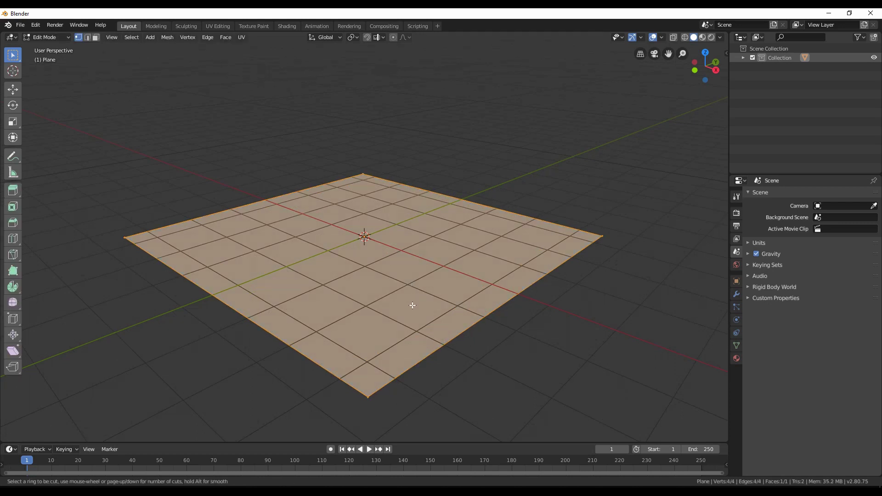
pyautogui.rightClick(412, 305)
pyautogui.rightClick(413, 307)
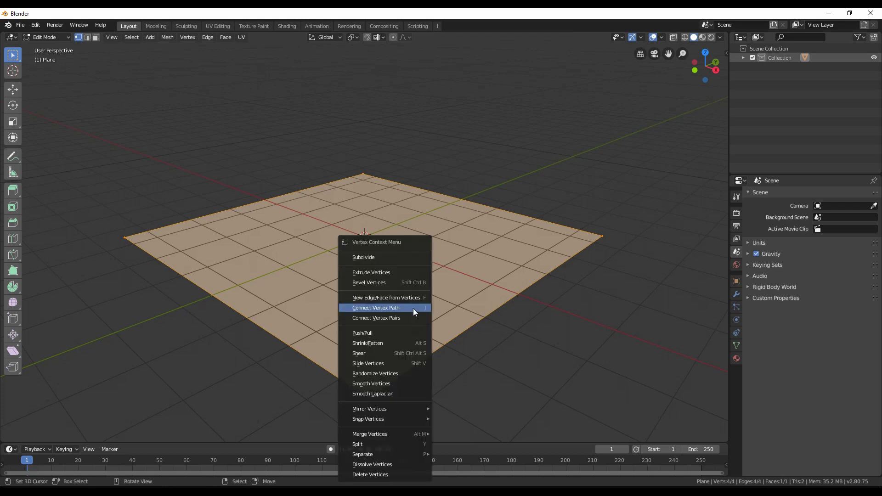
pyautogui.click(367, 258)
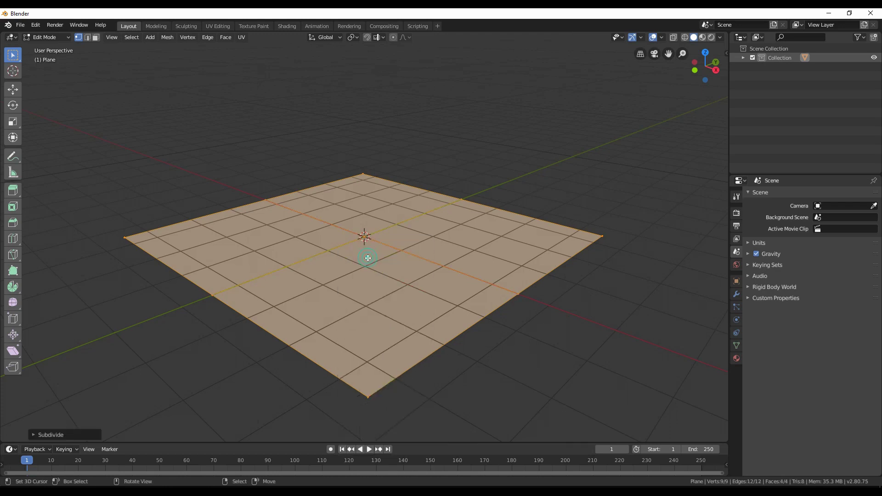
pyautogui.rightClick(367, 259)
pyautogui.click(368, 258)
pyautogui.rightClick(368, 258)
pyautogui.click(367, 260)
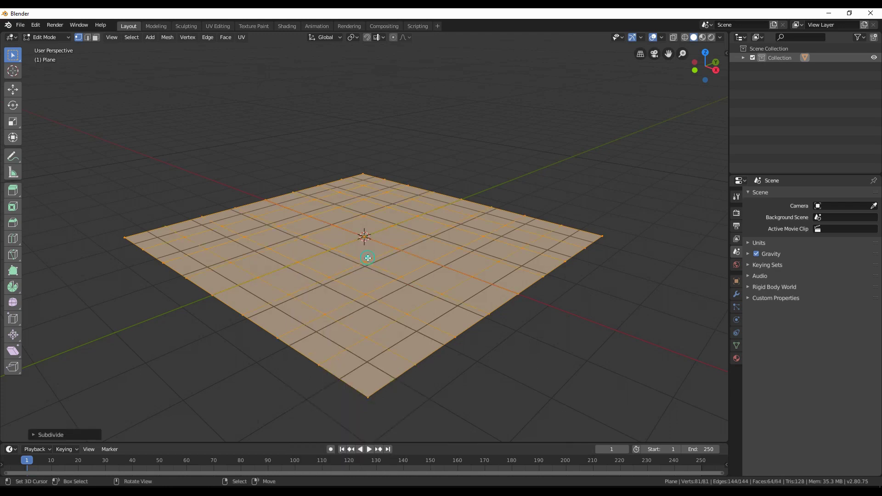
pyautogui.rightClick(367, 258)
pyautogui.click(367, 258)
pyautogui.click(402, 281)
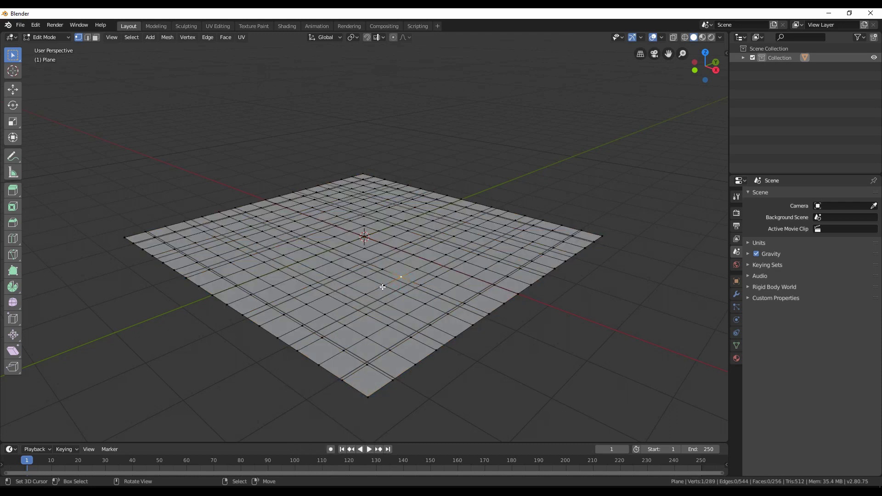
# Step: Move the plane object up about 0.02 m along the Z axis and check its subdivided mesh
pyautogui.press('Tab')
pyautogui.press('g')
pyautogui.press('z')
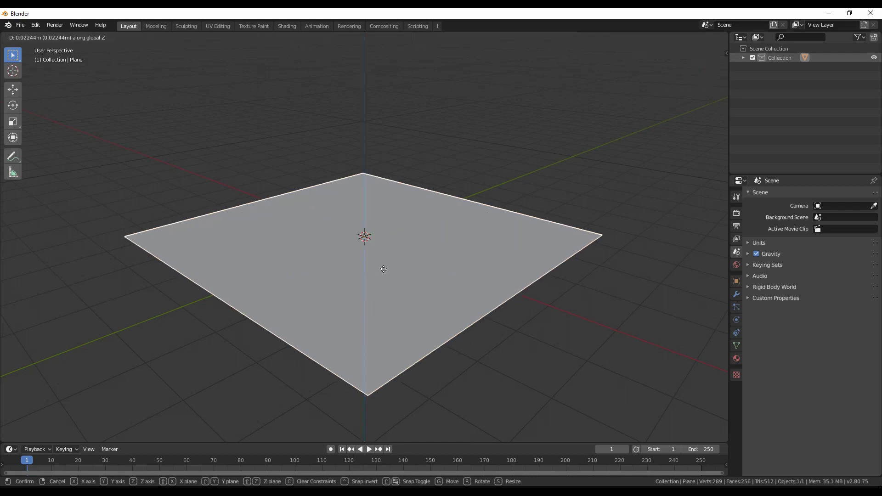
pyautogui.click(386, 268)
pyautogui.press('Tab')
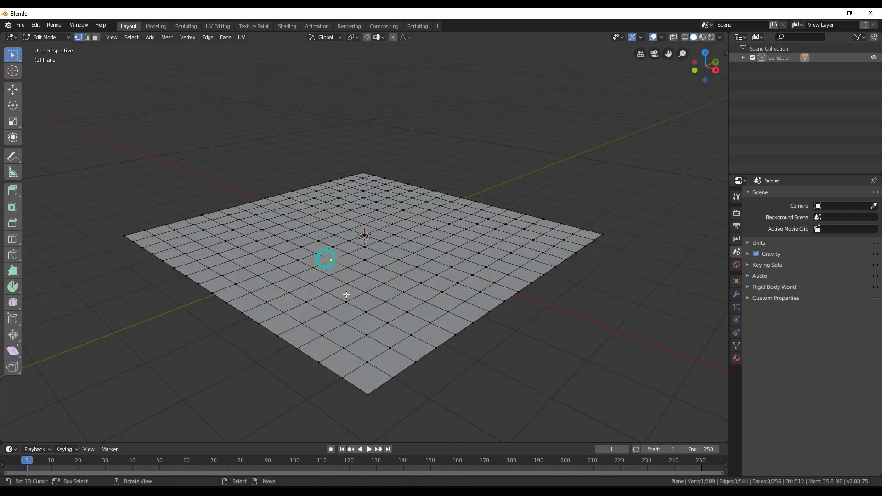
pyautogui.press('Tab')
# Step: Hide the plane's collection in the viewport and add a cube at the origin
pyautogui.press('KP_1')
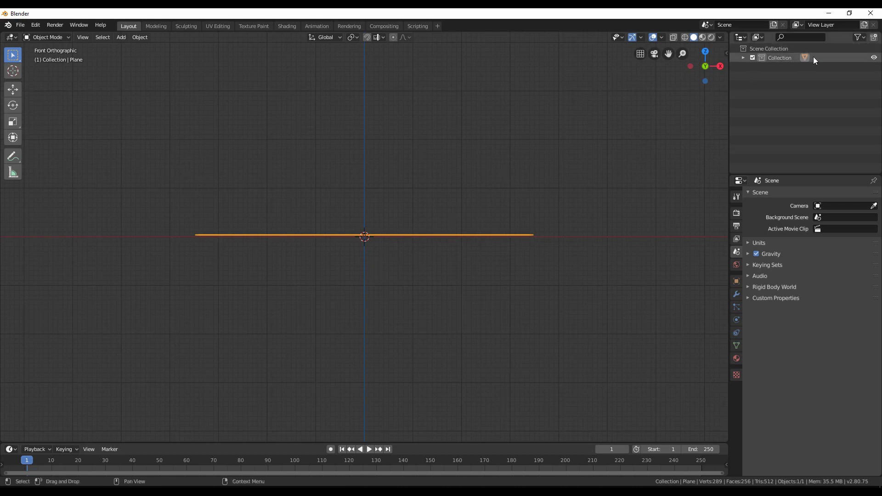
pyautogui.click(875, 58)
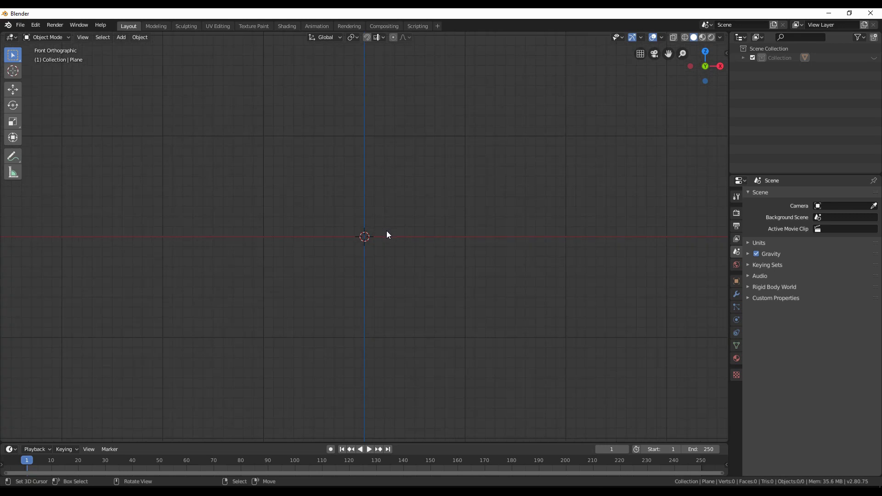
pyautogui.hotkey('shift', 'a')
pyautogui.moveTo(369, 235)
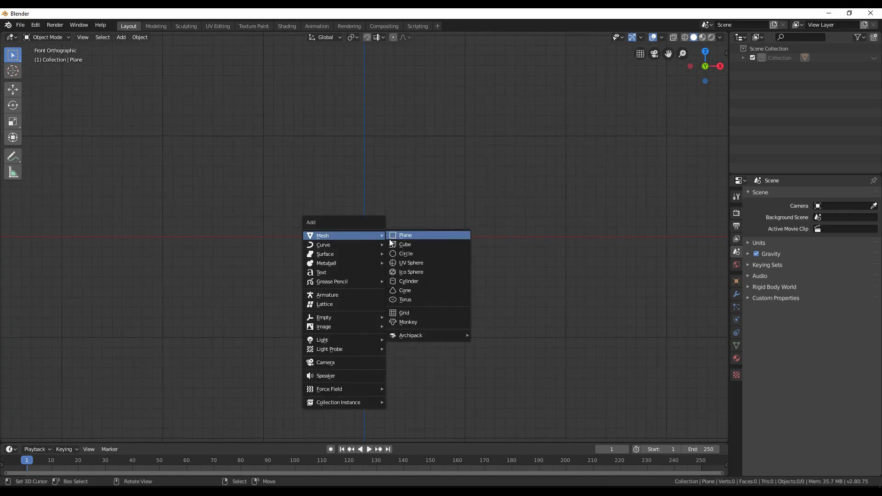
pyautogui.click(396, 246)
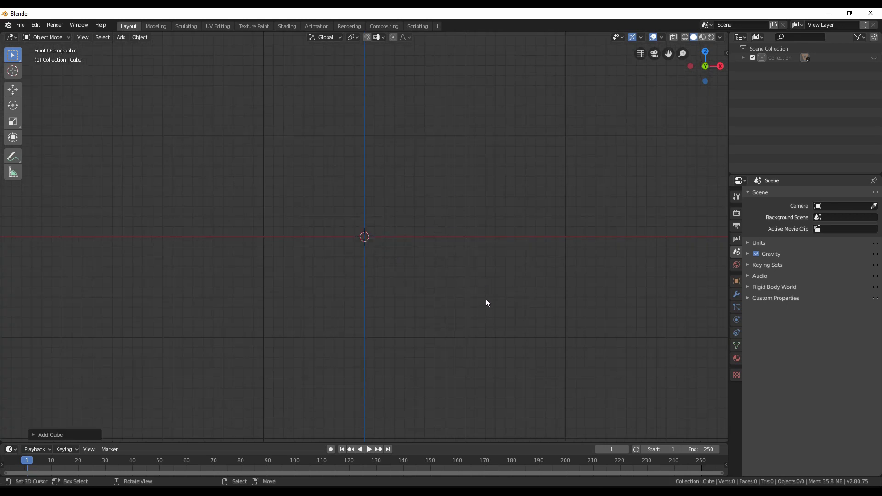
# Step: Add another cube at the origin and unhide the collection holding the plane
pyautogui.scroll(-2, 486, 299)
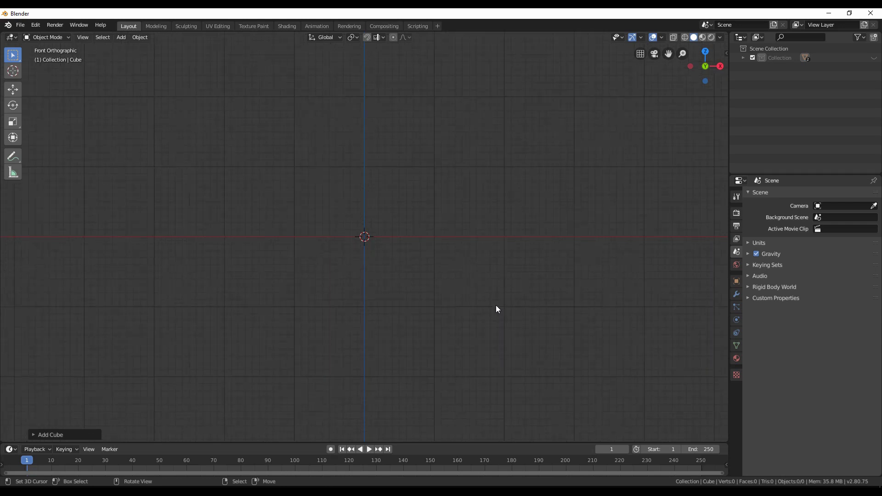
pyautogui.hotkey('shift', 'a')
pyautogui.moveTo(373, 228)
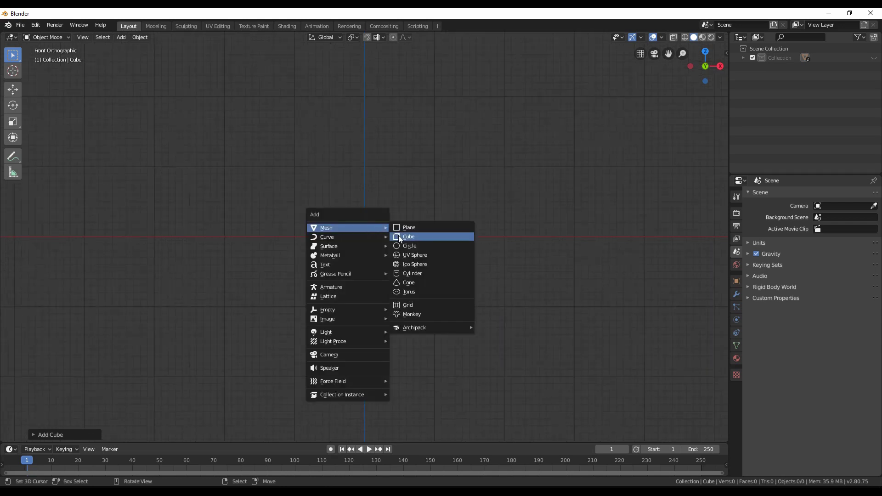
pyautogui.click(399, 237)
pyautogui.moveTo(398, 238); pyautogui.dragTo(413, 225, button='middle')
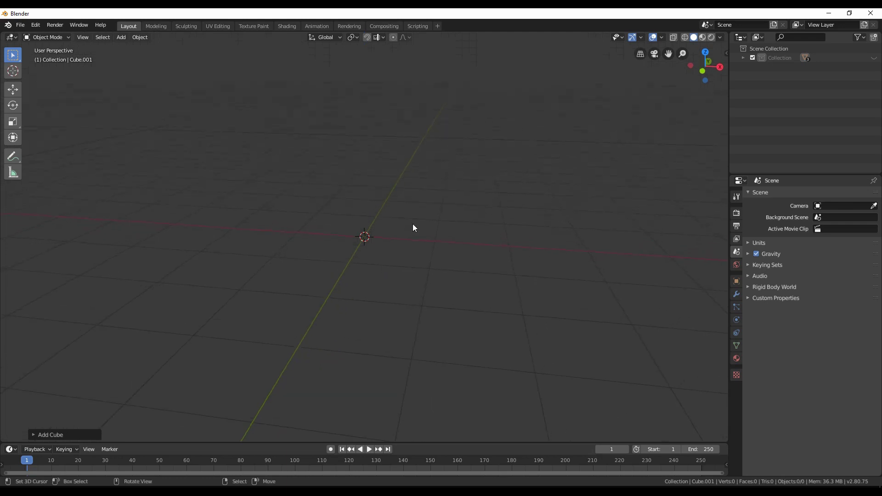
pyautogui.click(874, 58)
# Step: Delete the first of the two overlapping cubes
pyautogui.click(399, 181)
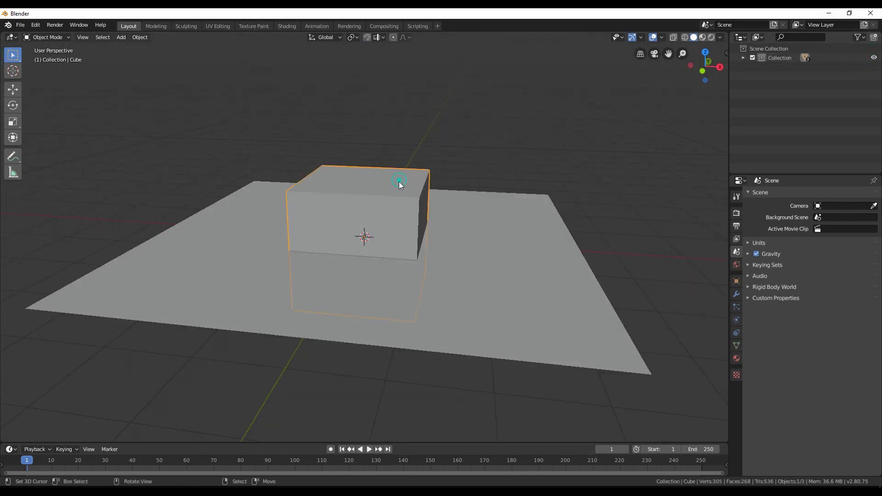
pyautogui.press('x')
pyautogui.click(399, 182)
# Step: Move the remaining cube into a new collection named "buildings"
pyautogui.click(399, 205)
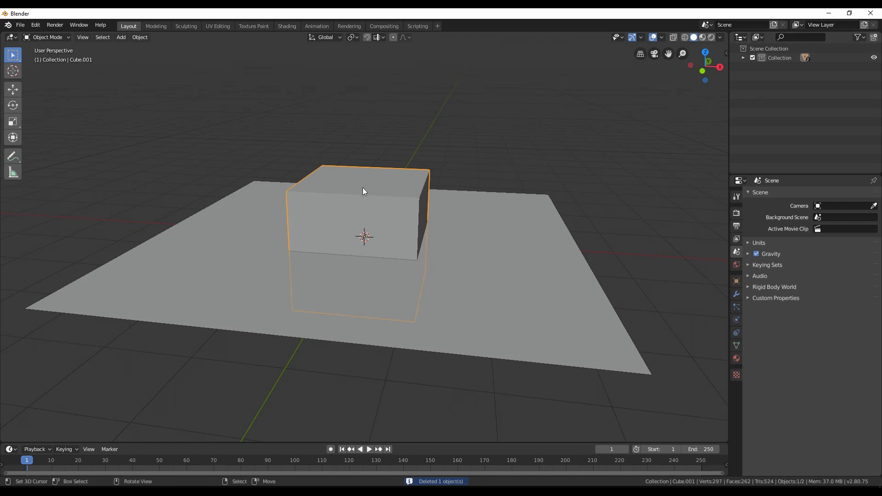
pyautogui.press('m')
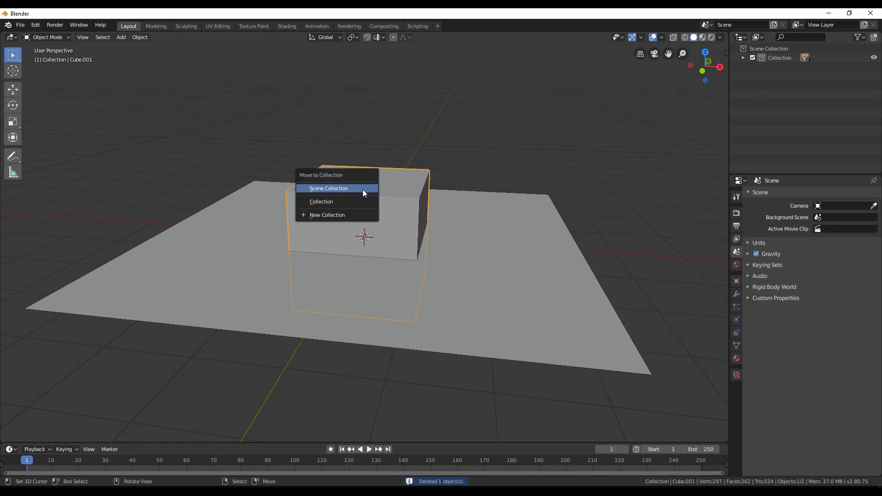
pyautogui.click(335, 215)
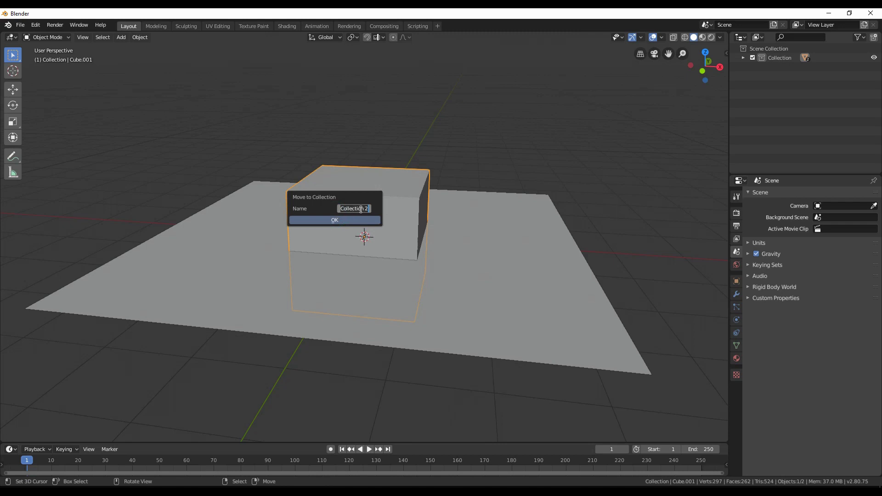
pyautogui.write('buildings')
pyautogui.press('Return')
pyautogui.click(365, 219)
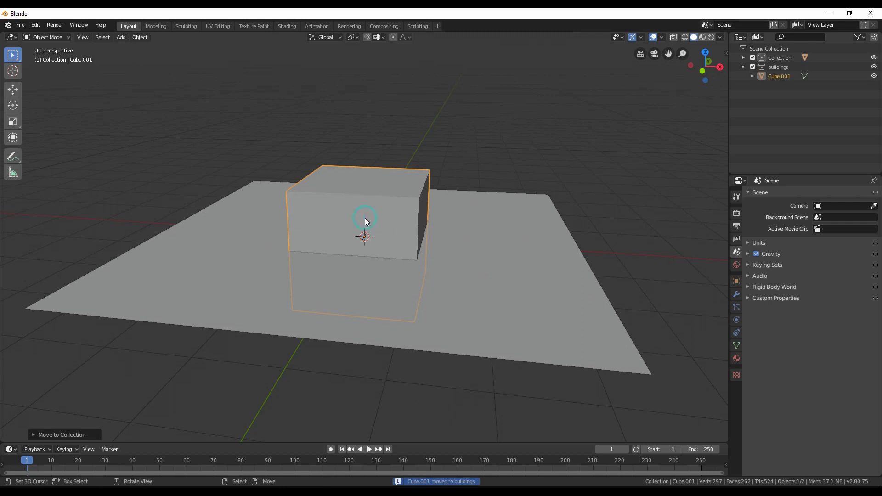
# Step: Scale the cube down uniformly to about 0.1 of its size
pyautogui.press('KP_1')
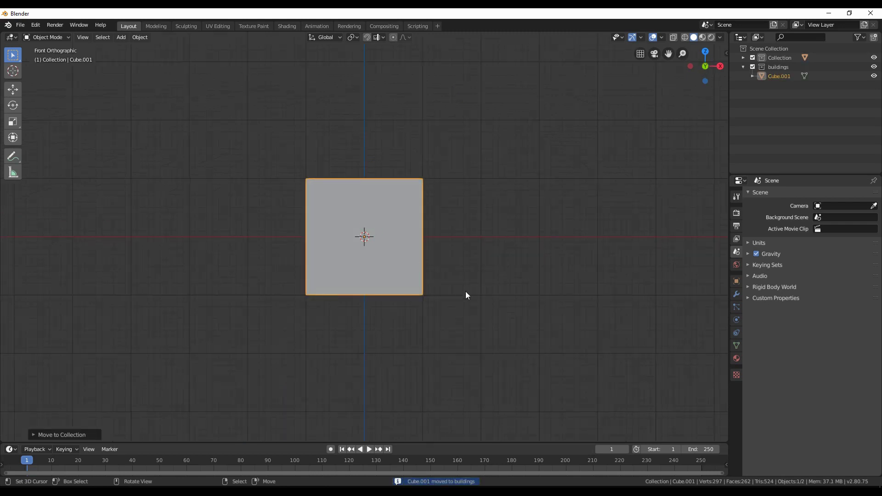
pyautogui.press('s')
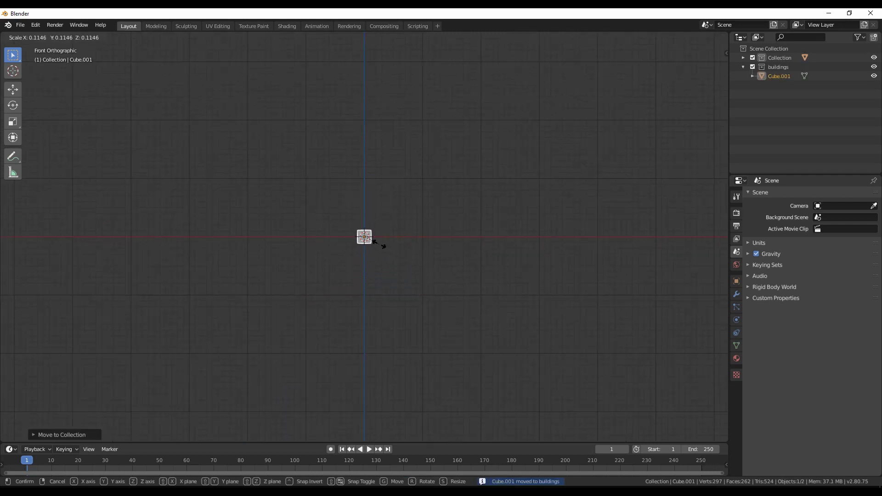
pyautogui.click(380, 247)
pyautogui.scroll(12, 390, 251)
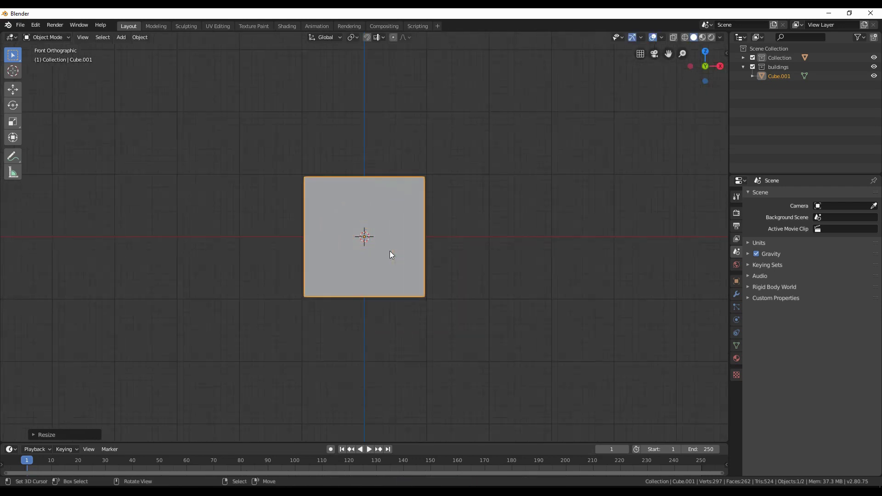
# Step: Raise the cube's geometry about 0.09 m along Z in Edit Mode so its base sits at the object's origin
pyautogui.press('Tab')
pyautogui.press('g')
pyautogui.press('z')
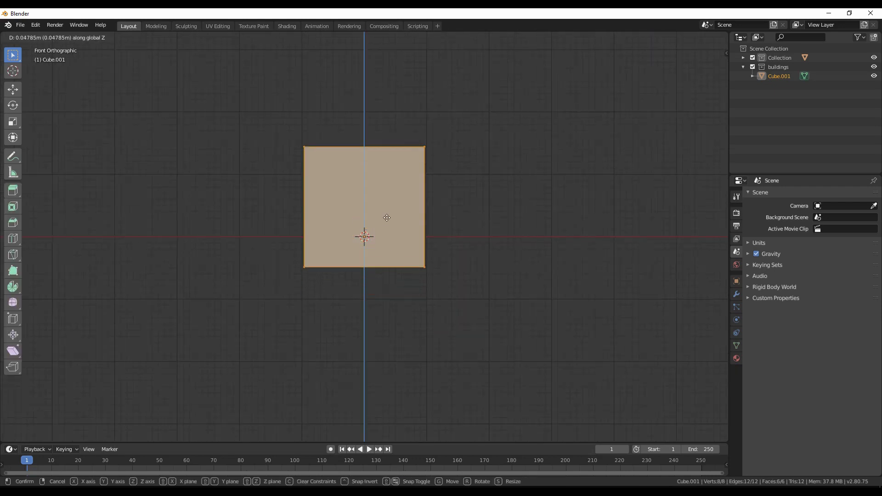
pyautogui.click(387, 192)
pyautogui.press('Tab')
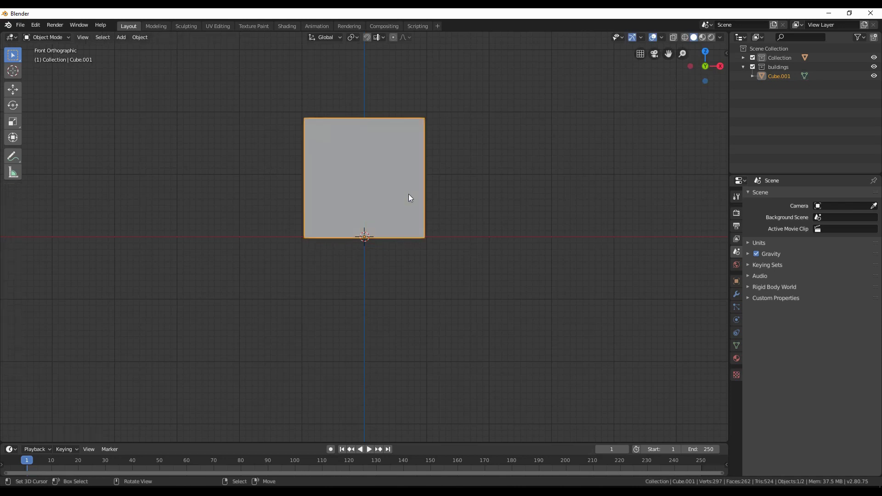
# Step: Lower the ground plane about 0.04 m along Z so it sits just under the cube's base
pyautogui.moveTo(395, 220); pyautogui.dragTo(360, 234, button='middle')
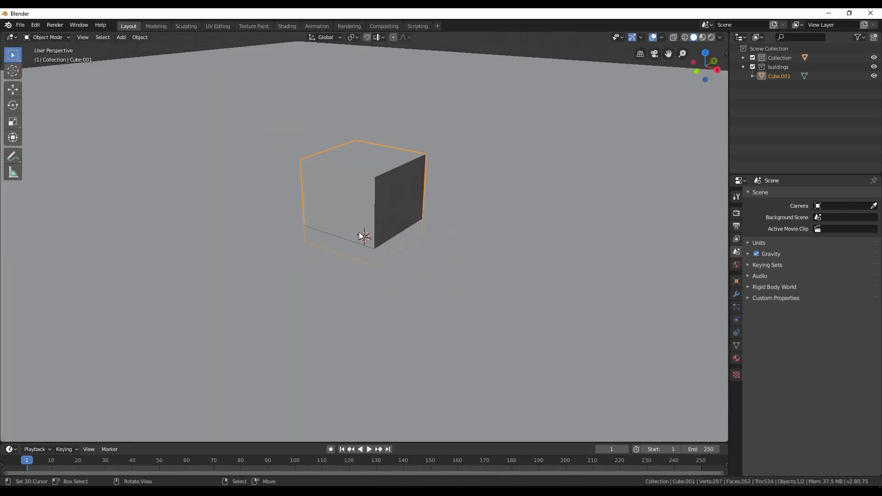
pyautogui.press('Tab')
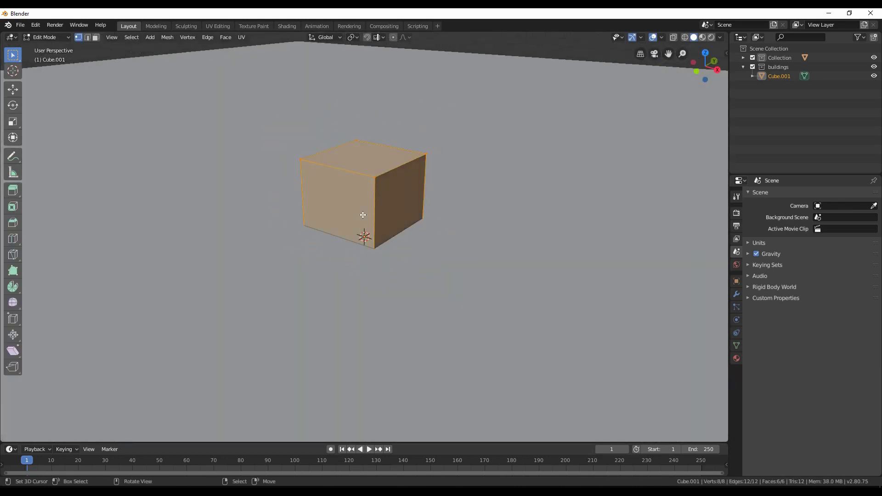
pyautogui.press('Tab')
pyautogui.click(376, 271)
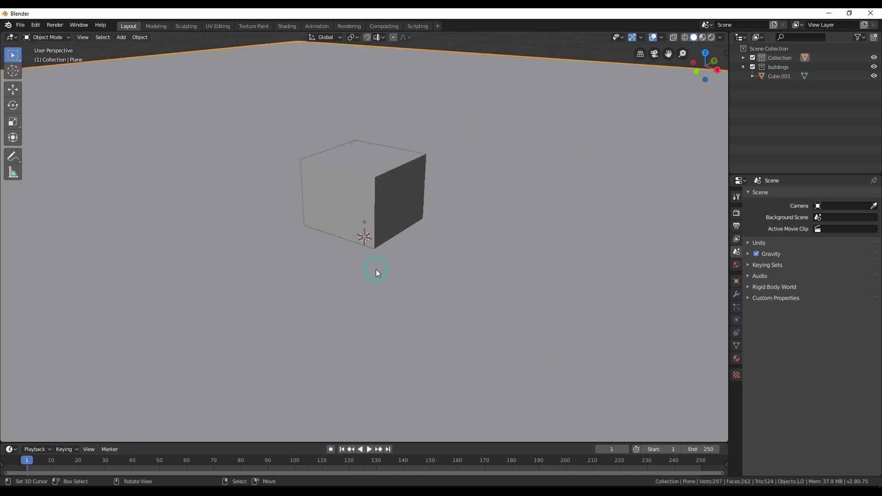
pyautogui.press('g')
pyautogui.press('z')
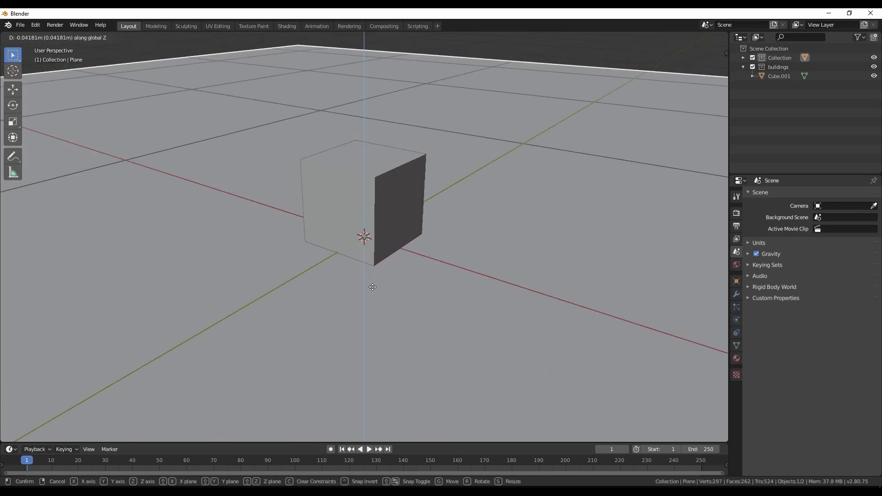
pyautogui.click(373, 281)
pyautogui.press('Tab')
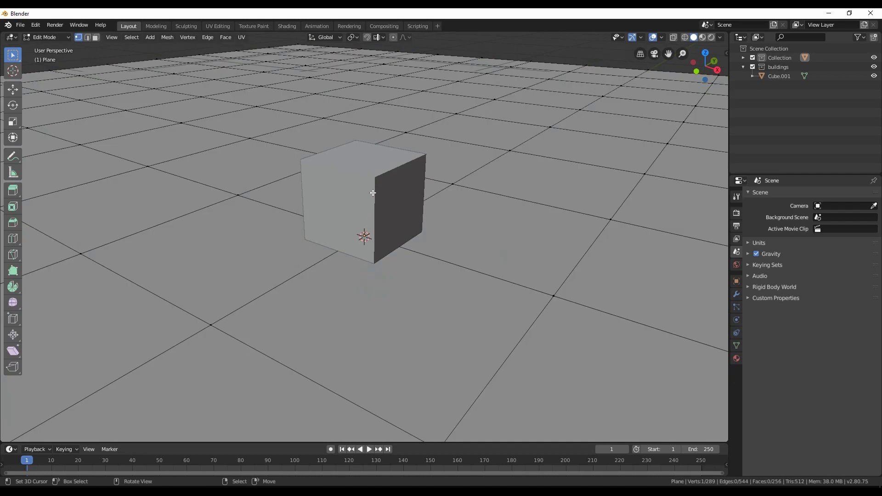
pyautogui.press('Tab')
# Step: Raise the cube's top face about 0.3 m along Z to stretch it into a tall tower
pyautogui.click(373, 193)
pyautogui.press('Tab')
pyautogui.click(364, 153)
pyautogui.press('g')
pyautogui.press('z')
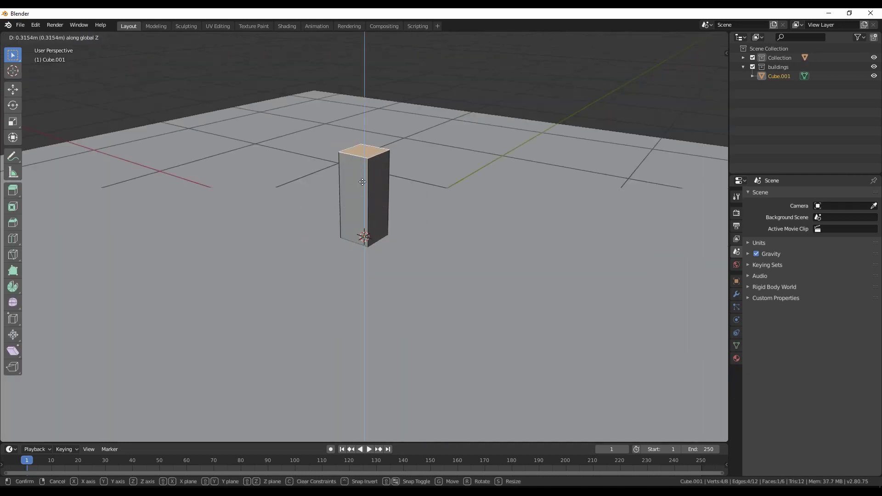
pyautogui.click(340, 332)
# Step: Inset and extrude the tower's top face twice to form two progressively narrower tiers, and leave Edit Mode
pyautogui.scroll(5, 339, 332)
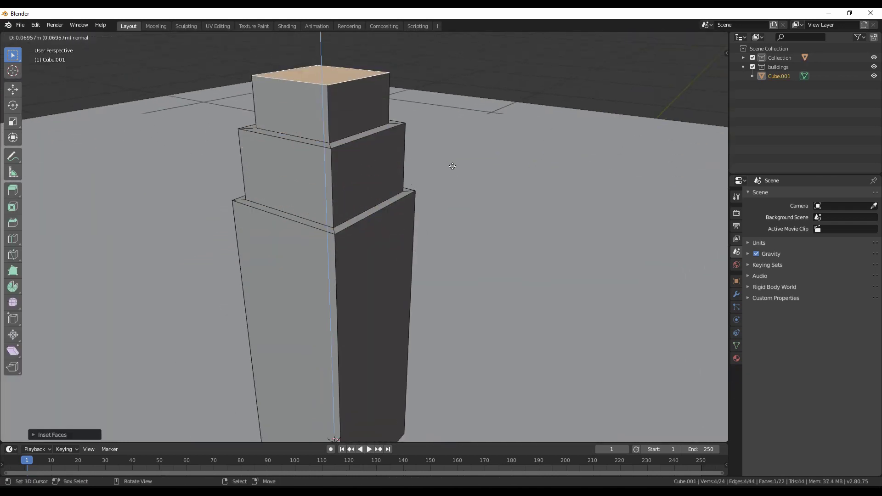
pyautogui.press('Tab')
pyautogui.press('KP_1')
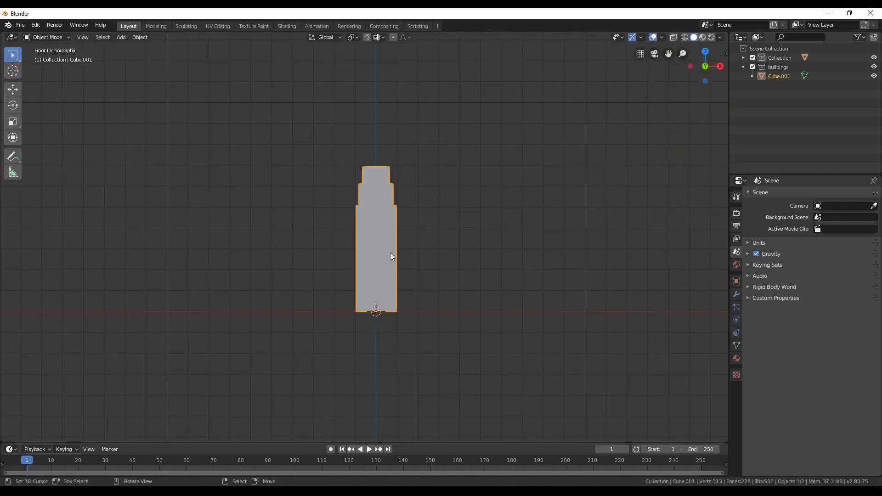
# Step: Add a second small cube beside the stepped tower and raise its geometry along Z so its base sits at its origin
pyautogui.hotkey('shift', 'a')
pyautogui.click(441, 294)
pyautogui.press('Tab')
pyautogui.press('g')
pyautogui.press('z')
pyautogui.click(376, 276)
# Step: Narrow the second cube's rear side and raise its top face along Z to form a tall wedge-shaped block
pyautogui.moveTo(376, 276)
pyautogui.mouseDown(button='middle')
pyautogui.moveTo(349, 274)
pyautogui.moveTo(375, 271)
pyautogui.moveTo(367, 275)
pyautogui.mouseUp(button='middle')
pyautogui.click(376, 271)
pyautogui.click(345, 244)
pyautogui.press('g')
pyautogui.press('z')
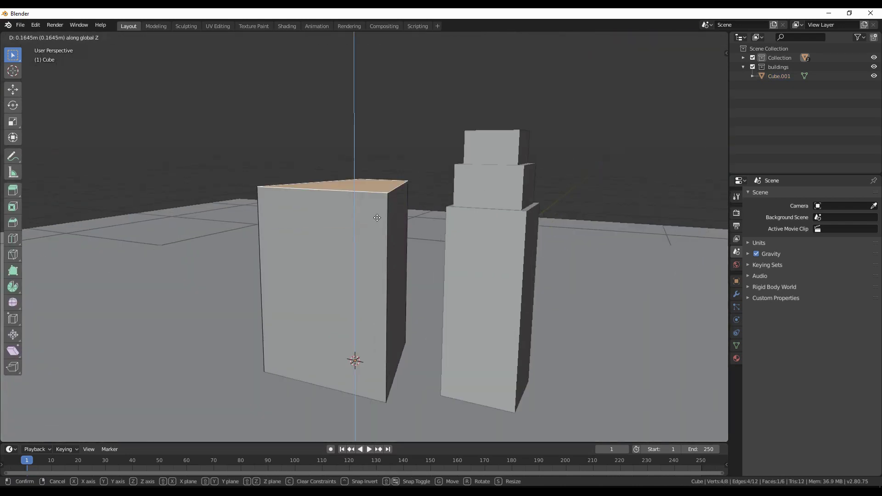
pyautogui.click(358, 138)
# Step: Inset and recess the wedge-shaped block's roof, then inset it again and extrude a rooftop block about 0.1 m high
pyautogui.moveTo(359, 138); pyautogui.dragTo(412, 200, button='middle')
pyautogui.scroll(5, 413, 200)
pyautogui.press('i')
pyautogui.click(415, 248)
pyautogui.press('e')
pyautogui.click(415, 248)
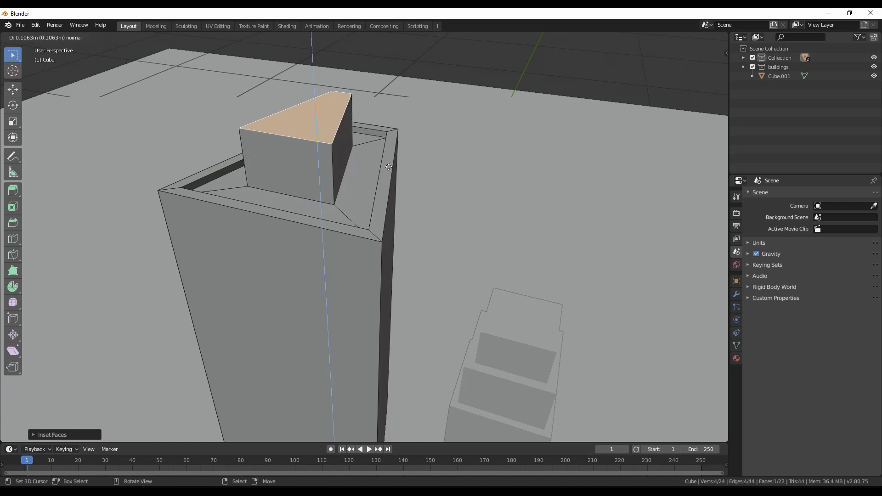
pyautogui.press('Tab')
# Step: Add a third small cube and raise its geometry along Z so its base sits at its origin
pyautogui.scroll(-6, 387, 296)
pyautogui.moveTo(416, 248); pyautogui.dragTo(391, 239, button='middle')
pyautogui.press('KP_1')
pyautogui.hotkey('shift', 'a')
pyautogui.click(368, 310)
pyautogui.press('Tab')
pyautogui.press('g')
pyautogui.press('z')
pyautogui.click(398, 314)
pyautogui.press('Tab')
# Step: Raise the third cube's top face along Z to form a tall square column
pyautogui.press('Tab')
pyautogui.click(384, 224)
pyautogui.press('e')
pyautogui.click(461, 191)
pyautogui.scroll(3, 460, 191)
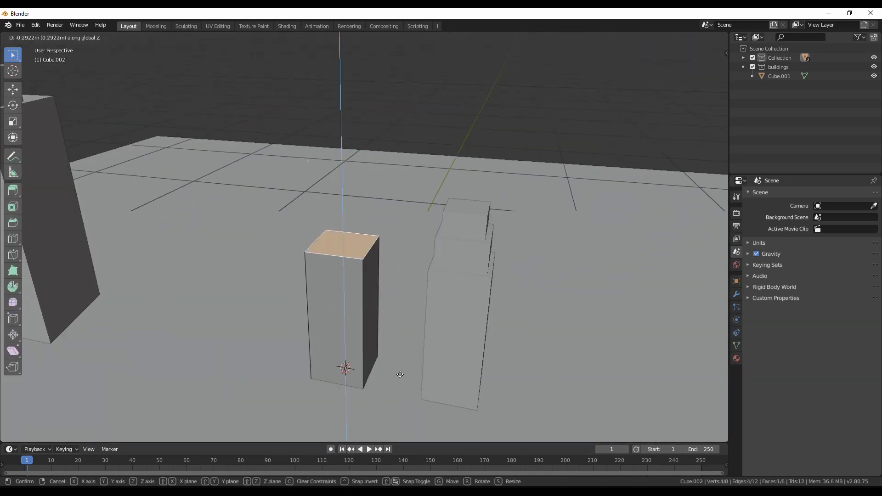
# Step: Inset and extrude the column's top into a narrower neck, then widen it and extrude an upper block about 0.24 m high
pyautogui.press('i')
pyautogui.click(417, 344)
pyautogui.press('e')
pyautogui.click(388, 114)
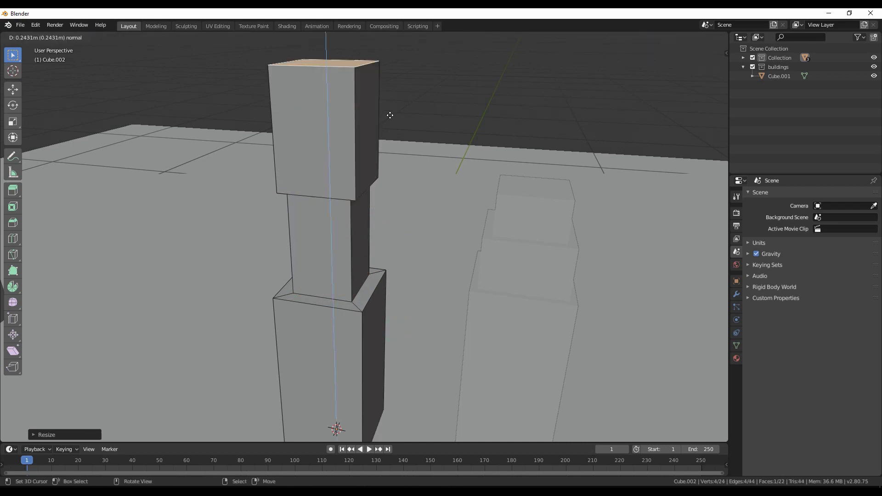
# Step: Extrude the upper block's top face and scale it inward to form a tapered roof
pyautogui.moveTo(388, 114); pyautogui.dragTo(427, 204, button='middle')
pyautogui.scroll(3, 427, 204)
pyautogui.press('e')
pyautogui.press('s')
pyautogui.click(364, 187)
# Step: Inset the upper block's front face to make a narrow vertical recess, and leave Edit Mode
pyautogui.click(360, 270)
pyautogui.press('i')
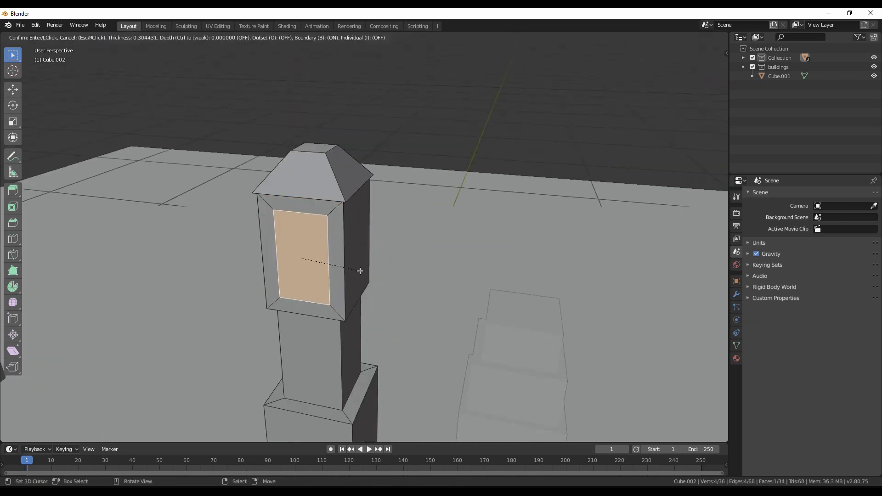
pyautogui.press('Tab')
# Step: Add a fourth cube between the existing towers and scale it down to a building-sized footprint
pyautogui.moveTo(360, 270); pyautogui.dragTo(315, 331, button='middle')
pyautogui.hotkey('shift', 'a')
pyautogui.press('s')
pyautogui.click(374, 355)
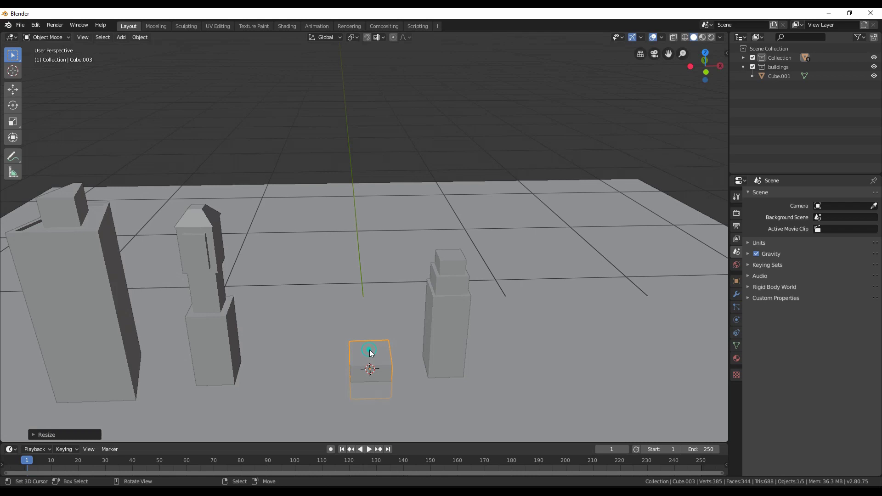
# Step: Raise the fourth cube's geometry along Z in Edit Mode so its base sits at its origin
pyautogui.press('Tab')
pyautogui.press('g')
pyautogui.press('z')
pyautogui.click(394, 349)
# Step: Raise the fourth cube's top face to make a tall plain rectangular tower, and leave Edit Mode
pyautogui.scroll(3, 394, 349)
pyautogui.press('e')
pyautogui.click(361, 200)
pyautogui.press('Tab')
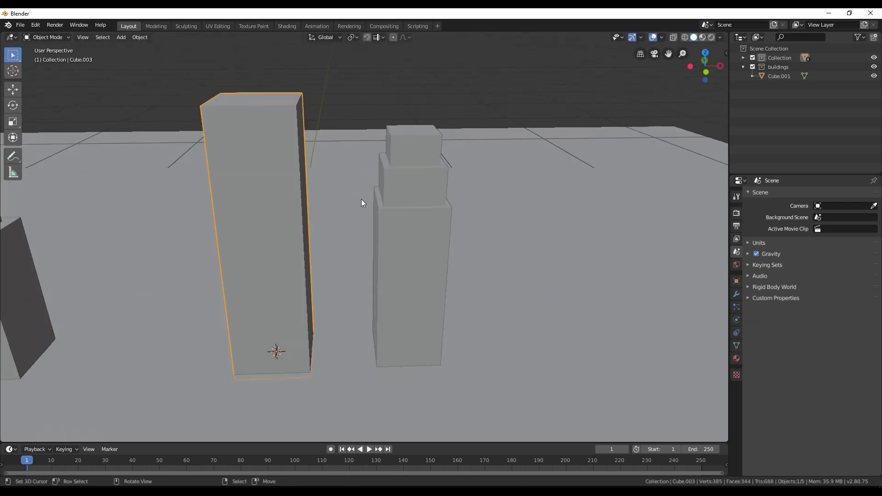
# Step: Move the buildings closer together in the front view so all four stand in a tight row
pyautogui.moveTo(361, 200); pyautogui.dragTo(276, 248, button='middle')
pyautogui.click(250, 247)
pyautogui.press('KP_1')
pyautogui.press('g')
pyautogui.click(305, 245)
pyautogui.click(193, 229)
pyautogui.press('g')
pyautogui.click(274, 230)
pyautogui.click(360, 250)
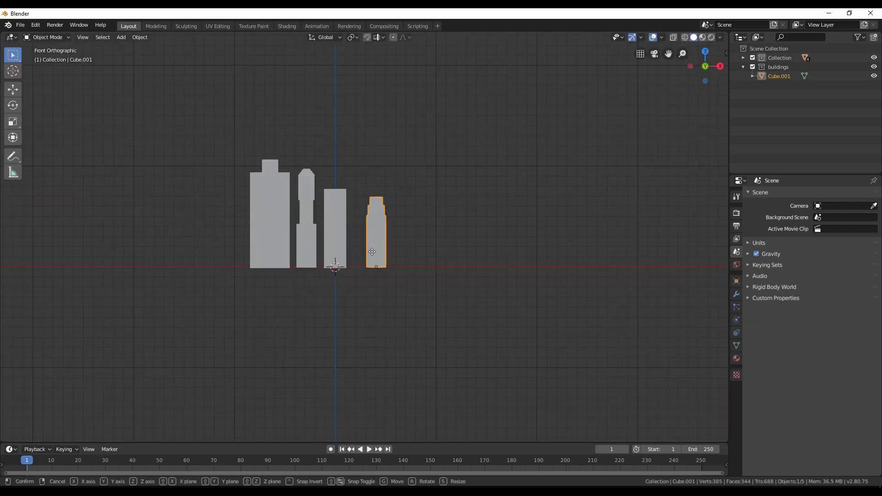
# Step: Select all four buildings and move them into the "buildings" collection
pyautogui.moveTo(387, 236); pyautogui.dragTo(340, 238, button='middle')
pyautogui.keyDown('shift'); pyautogui.click(305, 207); pyautogui.keyUp('shift')
pyautogui.keyDown('shift'); pyautogui.click(274, 191); pyautogui.keyUp('shift')
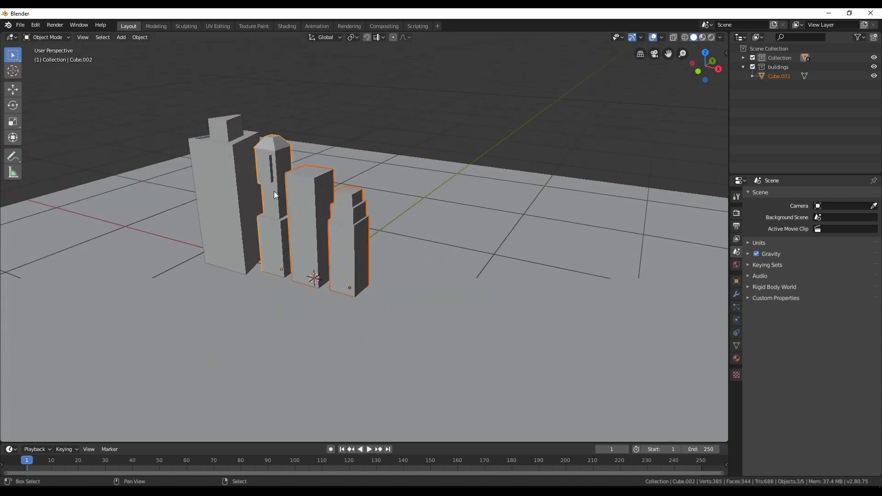
pyautogui.keyDown('shift'); pyautogui.click(242, 193); pyautogui.keyUp('shift')
pyautogui.press('m')
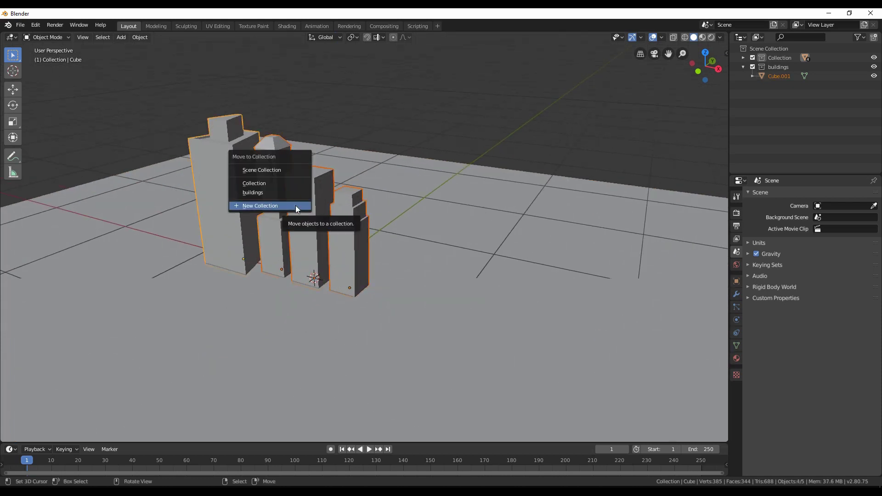
pyautogui.click(258, 192)
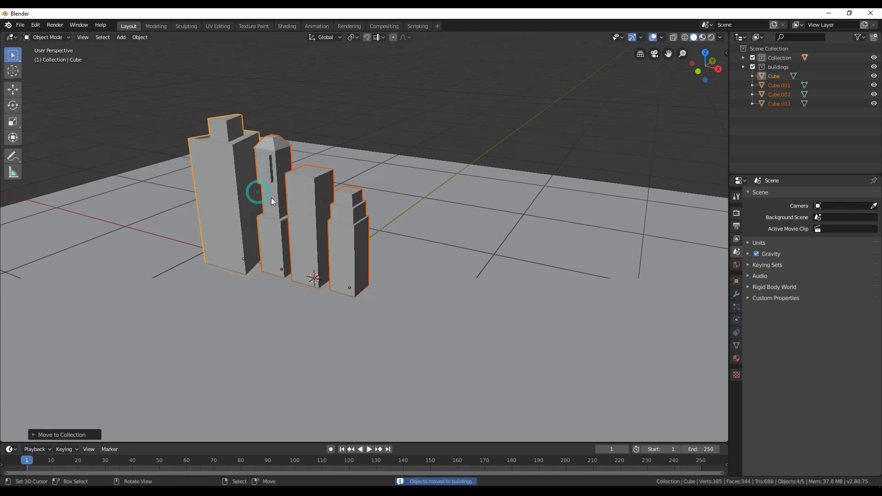
# Step: Hide and show the "buildings" collection to check its contents, and collapse it in the Outliner
pyautogui.click(874, 67)
pyautogui.click(874, 67)
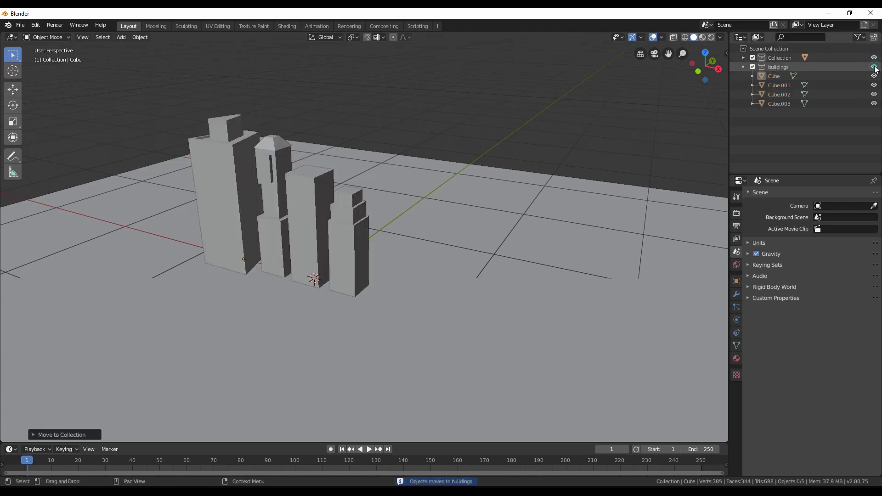
pyautogui.click(874, 67)
pyautogui.click(875, 67)
pyautogui.click(744, 67)
# Step: Clear the selection, select only the ground plane and enter Edit Mode on it
pyautogui.press('a')
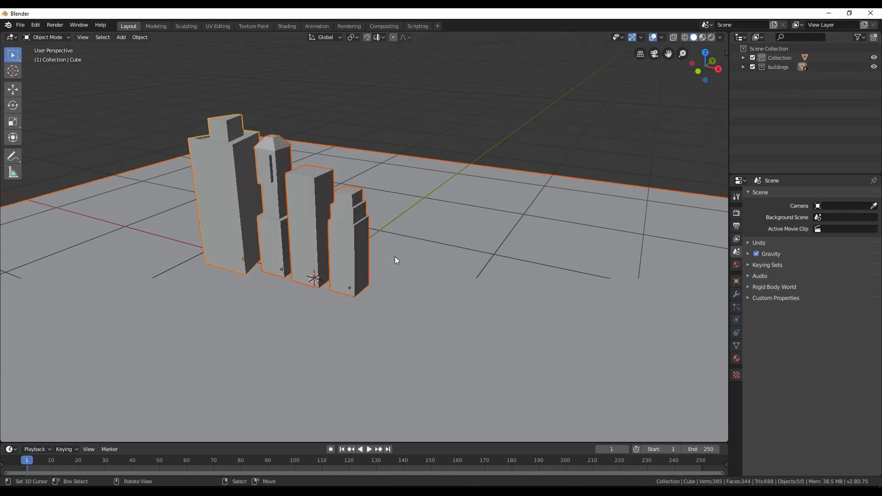
pyautogui.hotkey('alt', 'a')
pyautogui.click(427, 261)
pyautogui.moveTo(427, 262); pyautogui.dragTo(427, 262, button='middle')
pyautogui.press('Tab')
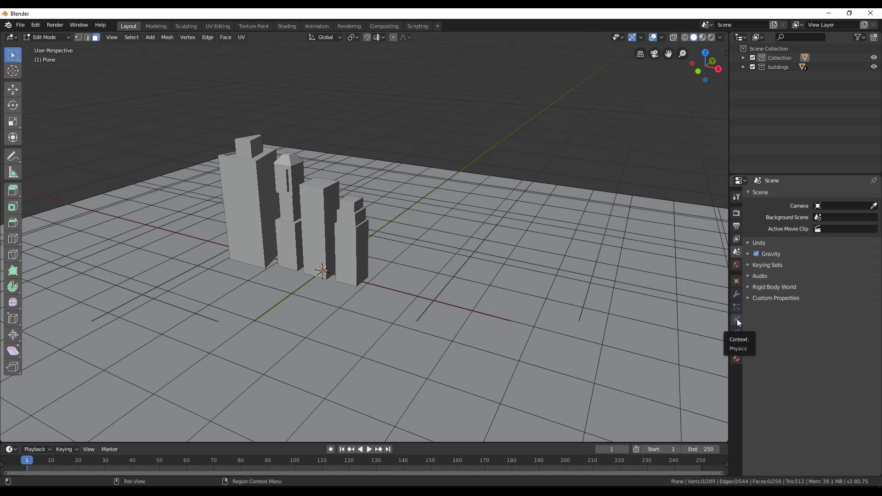
# Step: Add a Hair particle system with Advanced settings enabled to the ground plane, and return to Object Mode
pyautogui.click(736, 307)
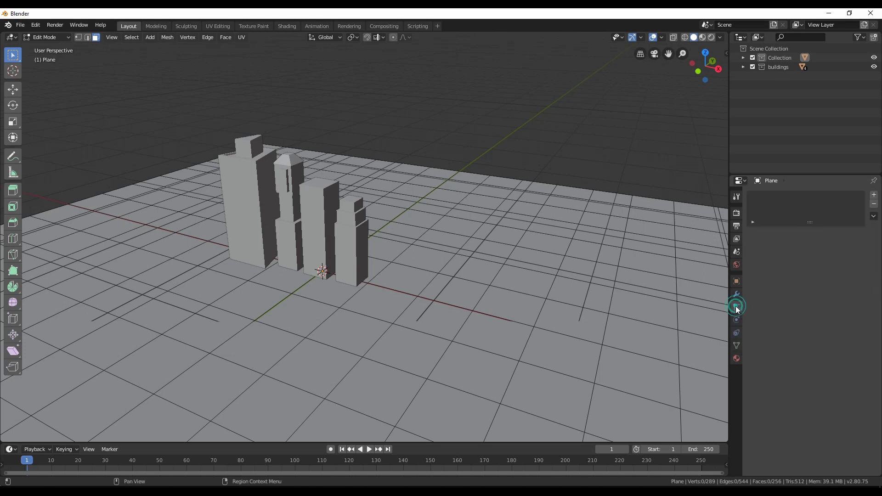
pyautogui.click(874, 194)
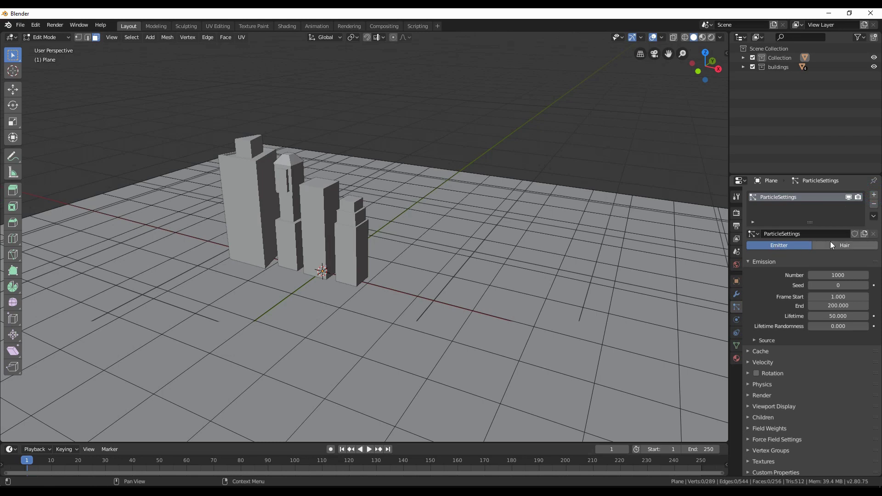
pyautogui.click(837, 244)
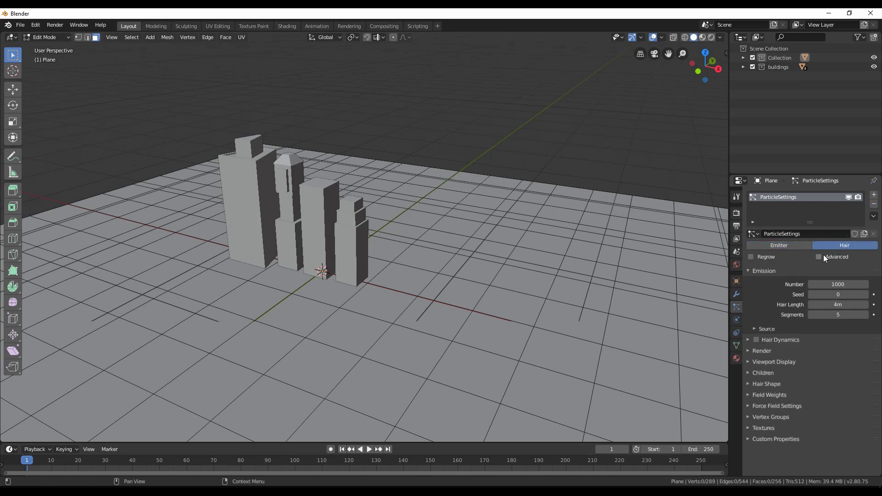
pyautogui.click(819, 256)
pyautogui.scroll(-3, 519, 344)
pyautogui.moveTo(517, 345); pyautogui.dragTo(430, 271, button='middle')
pyautogui.press('Tab')
pyautogui.scroll(-3, 489, 324)
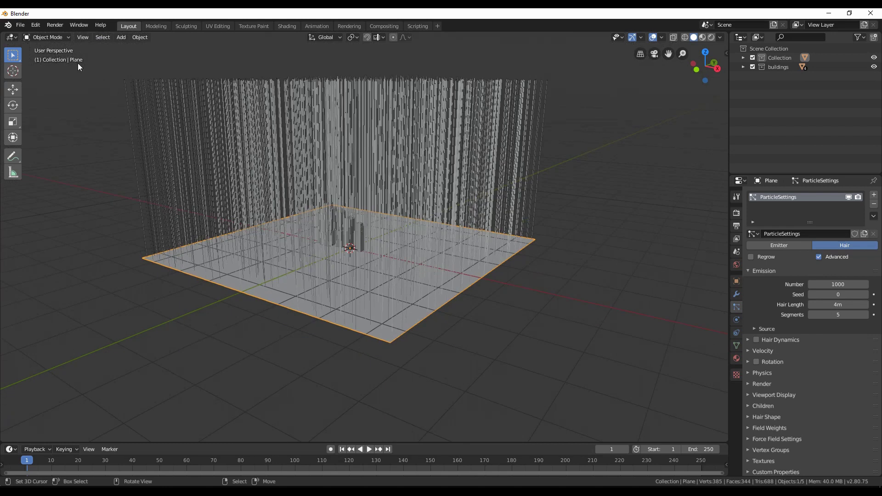
# Step: Switch the ground plane into Edit Mode and back to Object Mode
pyautogui.click(57, 38)
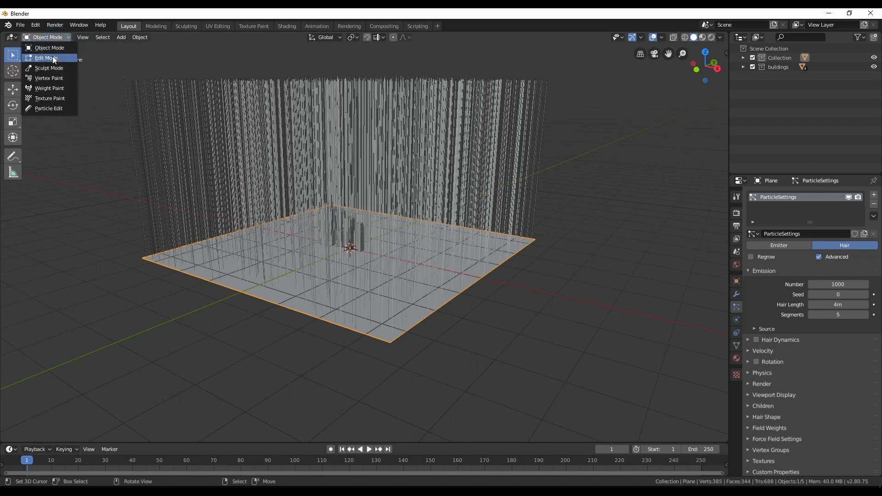
pyautogui.click(50, 57)
pyautogui.click(46, 37)
pyautogui.click(49, 47)
pyautogui.scroll(1, 410, 274)
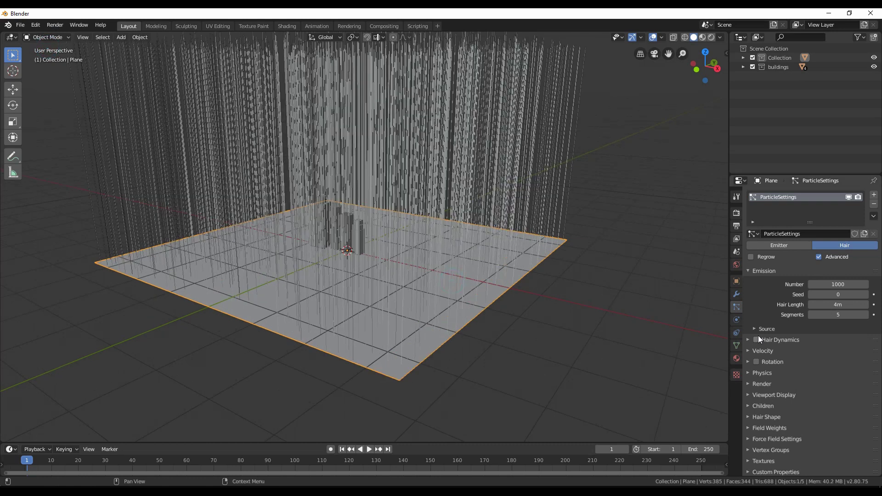
# Step: Set the hair particle system's emission number to 50
pyautogui.click(827, 285)
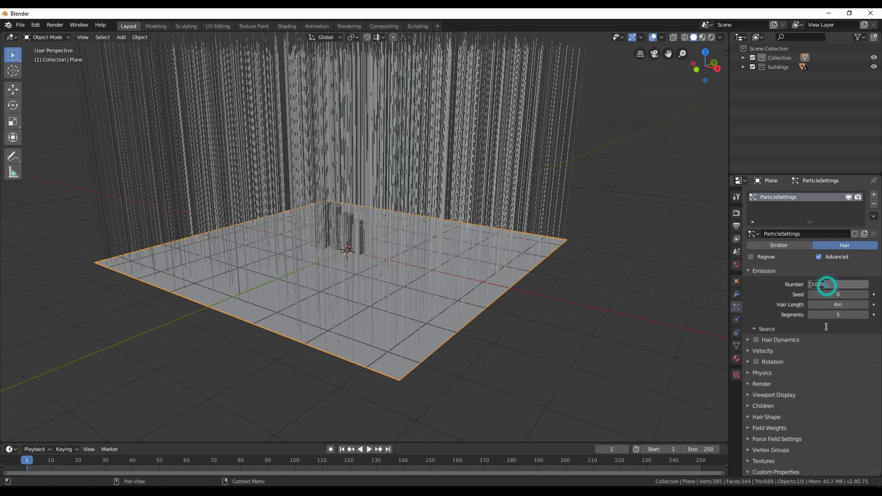
pyautogui.write('50')
pyautogui.press('Return')
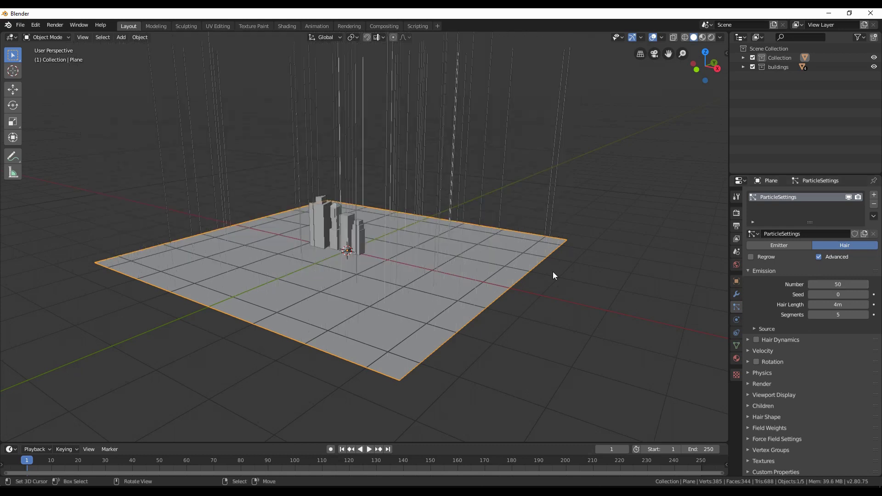
pyautogui.moveTo(553, 271); pyautogui.dragTo(483, 284, button='middle')
pyautogui.scroll(2, 482, 280)
pyautogui.scroll(-1, 774, 343)
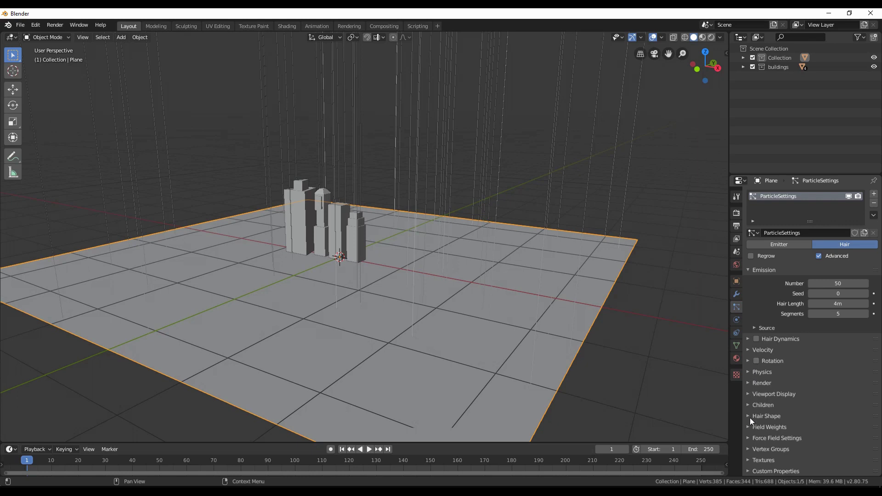
pyautogui.click(748, 449)
pyautogui.scroll(-4, 756, 445)
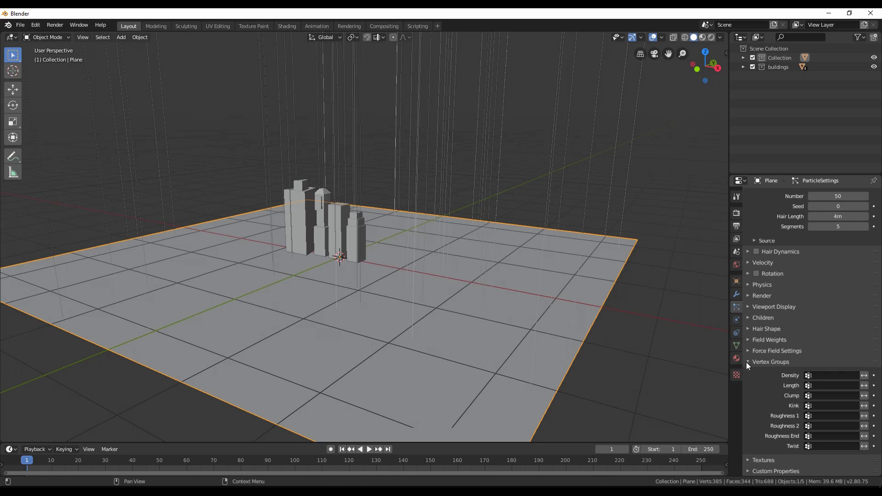
pyautogui.click(747, 362)
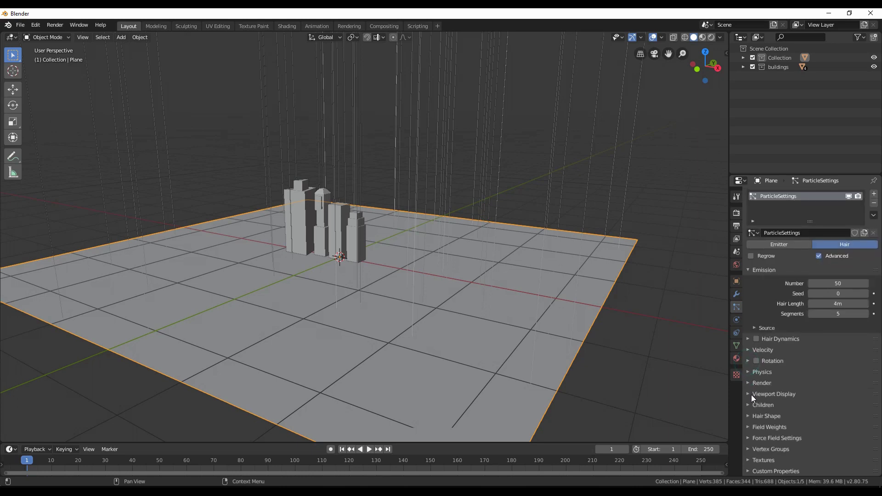
# Step: Render the hair particles as a collection, using "buildings" as the instance collection
pyautogui.click(749, 383)
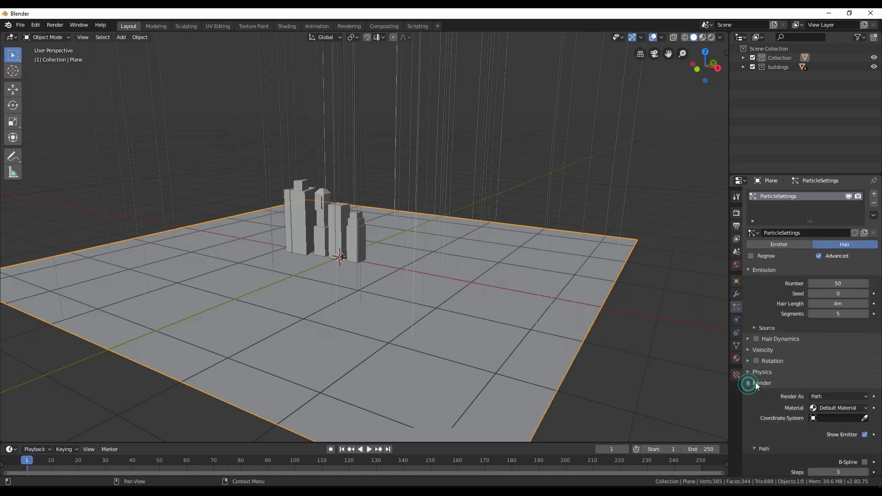
pyautogui.scroll(-3, 781, 384)
pyautogui.click(839, 323)
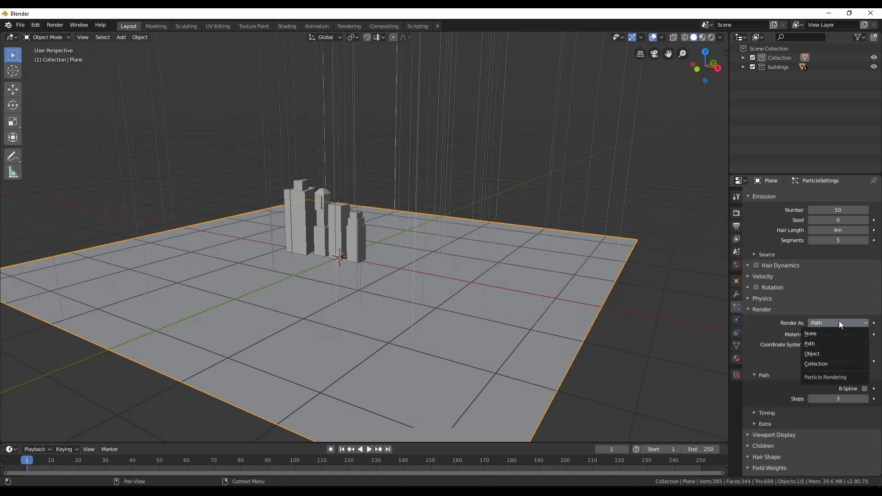
pyautogui.click(818, 324)
pyautogui.click(823, 321)
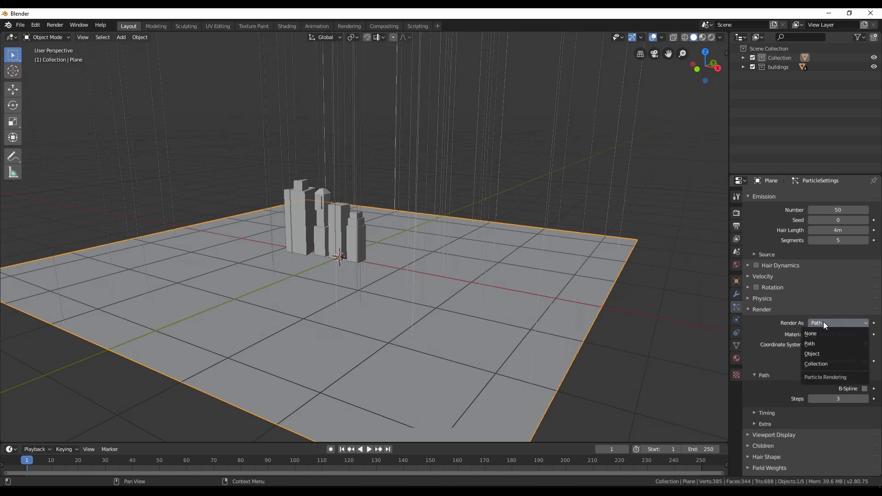
pyautogui.click(820, 364)
pyautogui.click(827, 390)
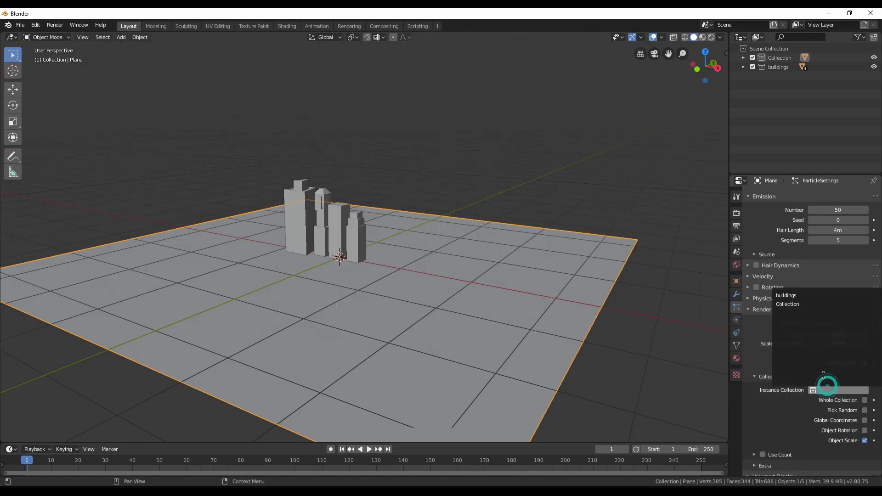
pyautogui.click(786, 295)
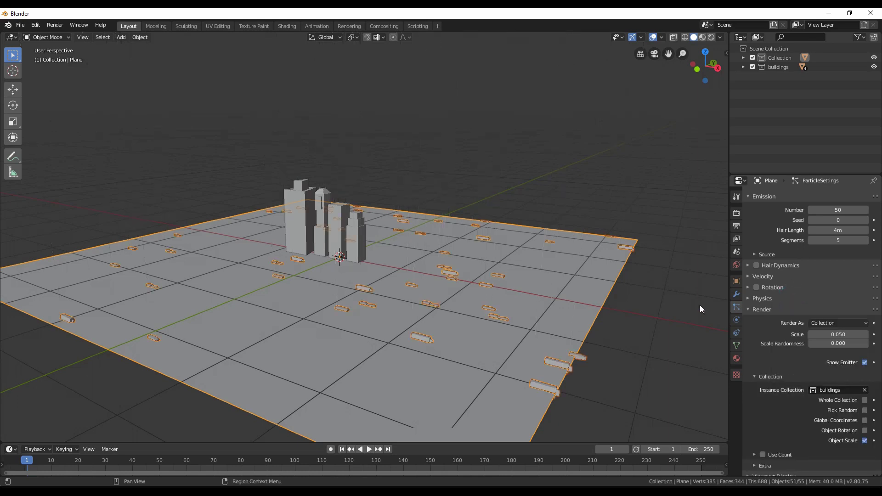
# Step: Enable rotation for the particle system and set its orientation axis to None
pyautogui.scroll(2, 482, 355)
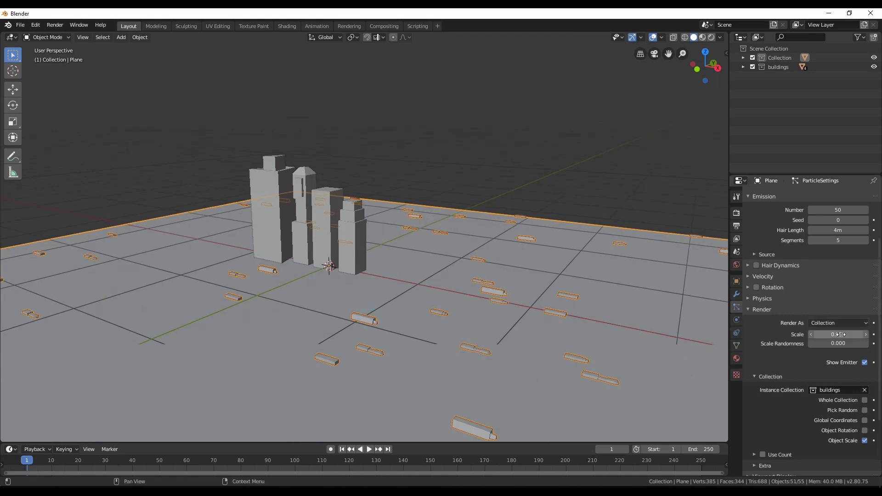
pyautogui.click(746, 309)
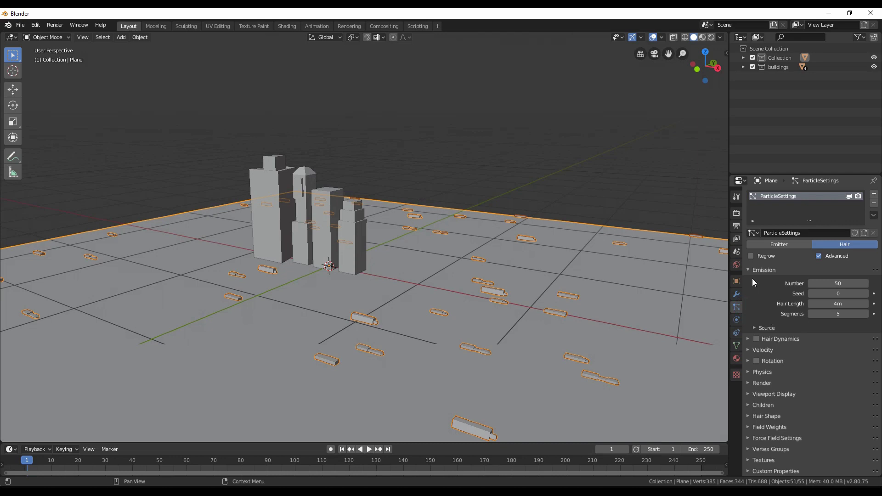
pyautogui.click(750, 360)
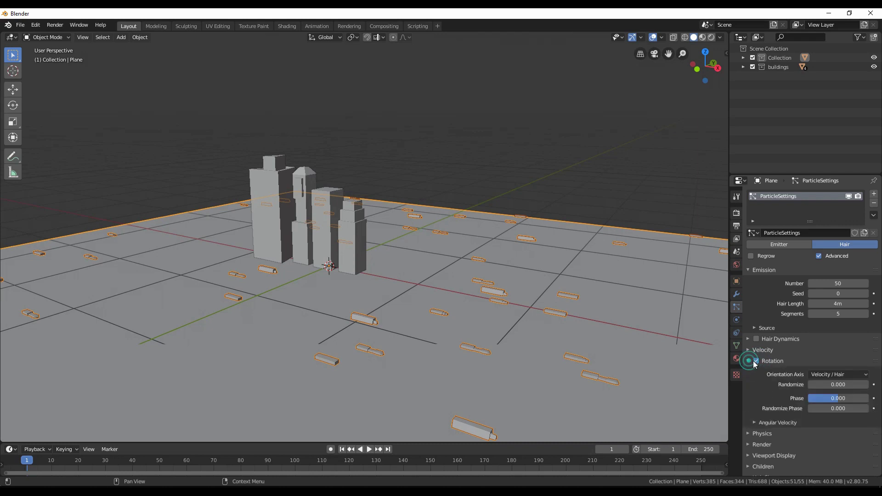
pyautogui.click(839, 374)
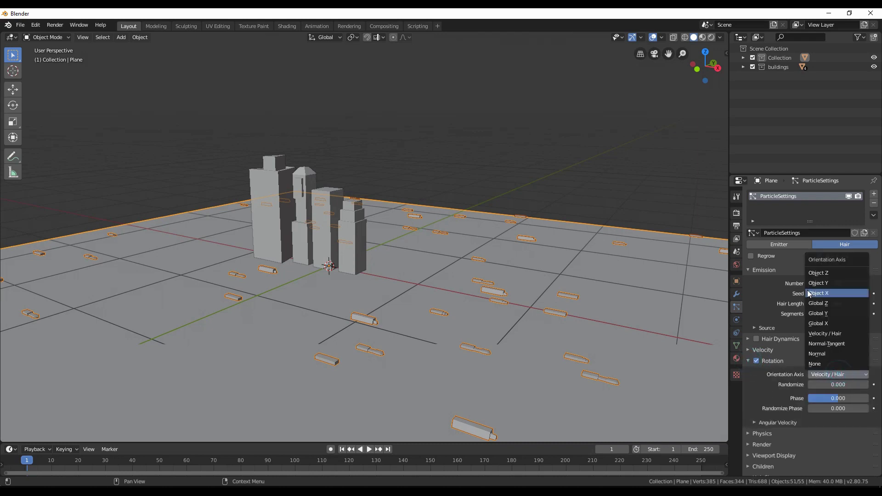
pyautogui.click(823, 362)
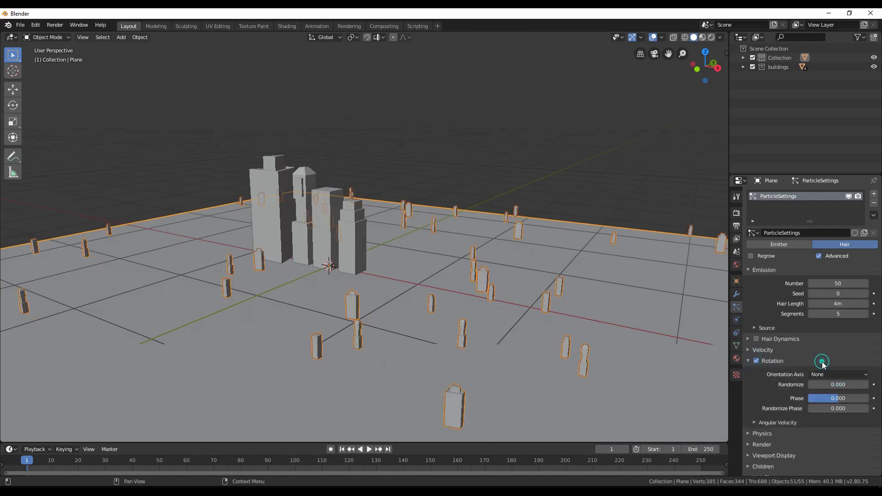
pyautogui.click(748, 360)
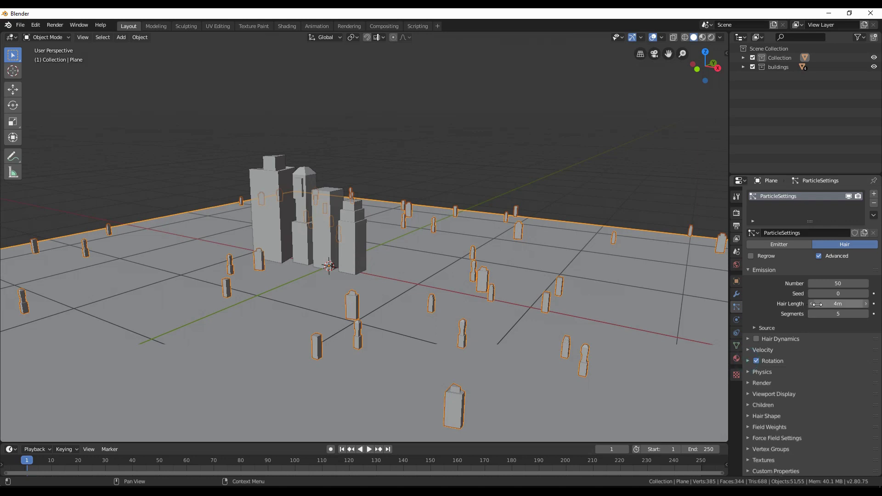
# Step: Set the particles' render scale to 0.260, and switch the ground plane into Edit Mode and back
pyautogui.click(748, 382)
pyautogui.scroll(-2, 772, 393)
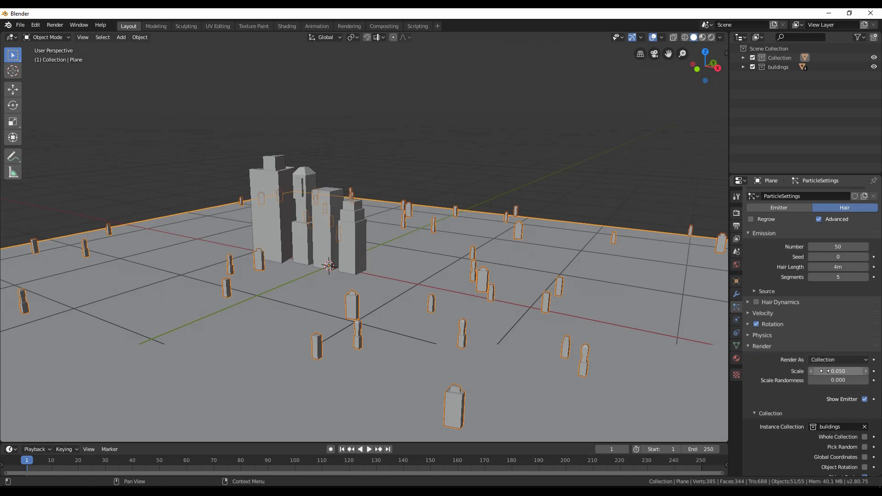
pyautogui.moveTo(832, 371)
pyautogui.mouseDown()
pyautogui.moveTo(864, 371)
pyautogui.moveTo(850, 371)
pyautogui.mouseUp()
pyautogui.scroll(-5, 619, 339)
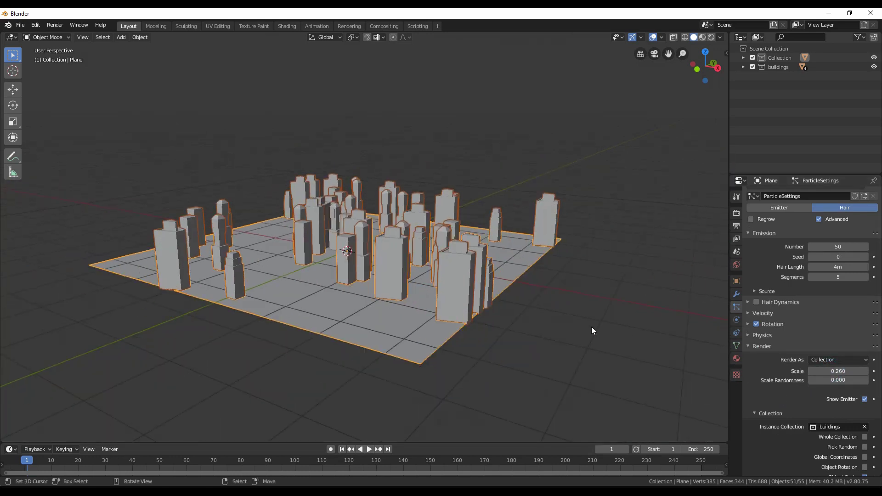
pyautogui.moveTo(592, 326)
pyautogui.mouseDown(button='middle')
pyautogui.moveTo(573, 328)
pyautogui.moveTo(596, 328)
pyautogui.mouseUp(button='middle')
pyautogui.scroll(5, 596, 328)
pyautogui.press('Tab')
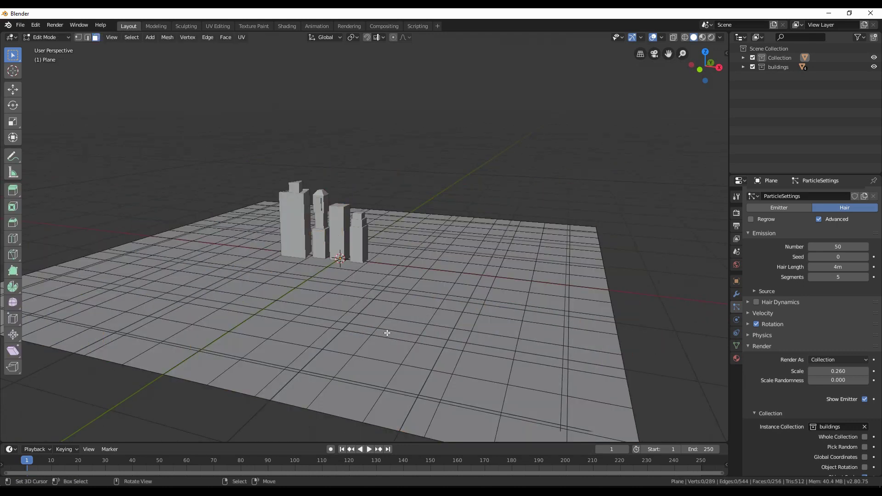
pyautogui.press('Tab')
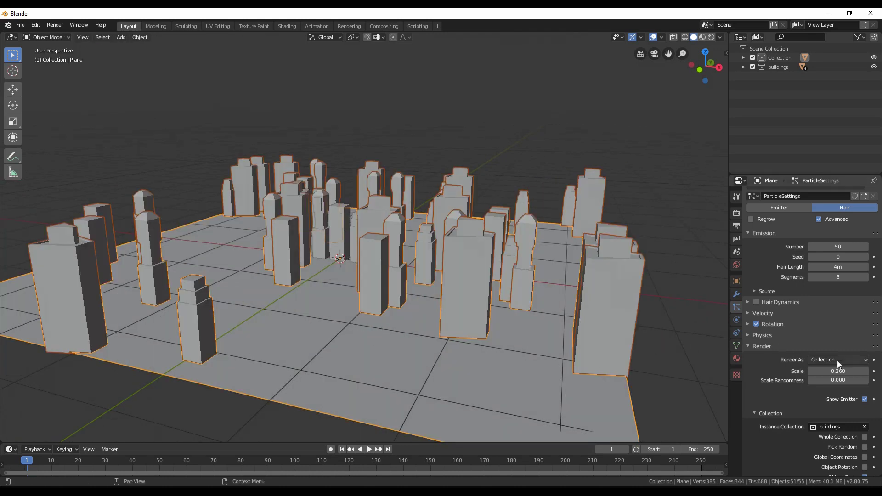
# Step: Set the particle system's emission number to 150
pyautogui.scroll(2, 837, 361)
pyautogui.click(835, 285)
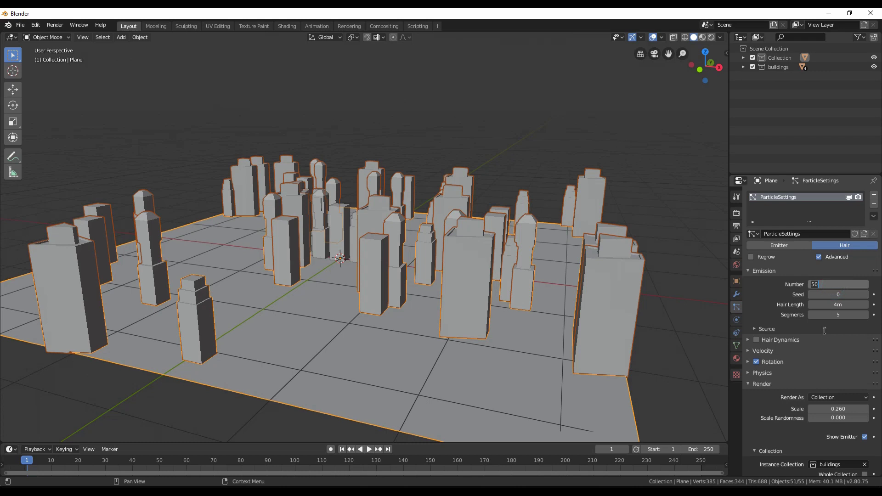
pyautogui.write('150')
pyautogui.press('Return')
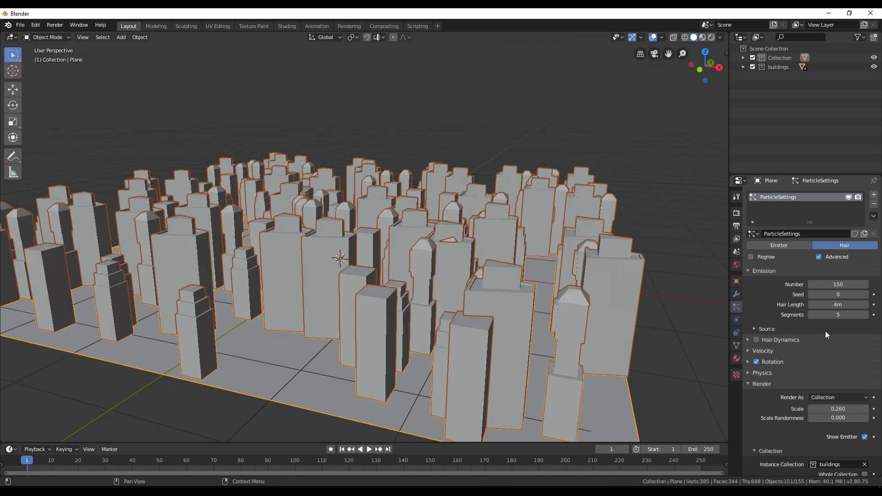
# Step: Set the emission seed to 4 and hide the "buildings" collection in the viewport
pyautogui.moveTo(682, 329); pyautogui.dragTo(558, 338, button='middle')
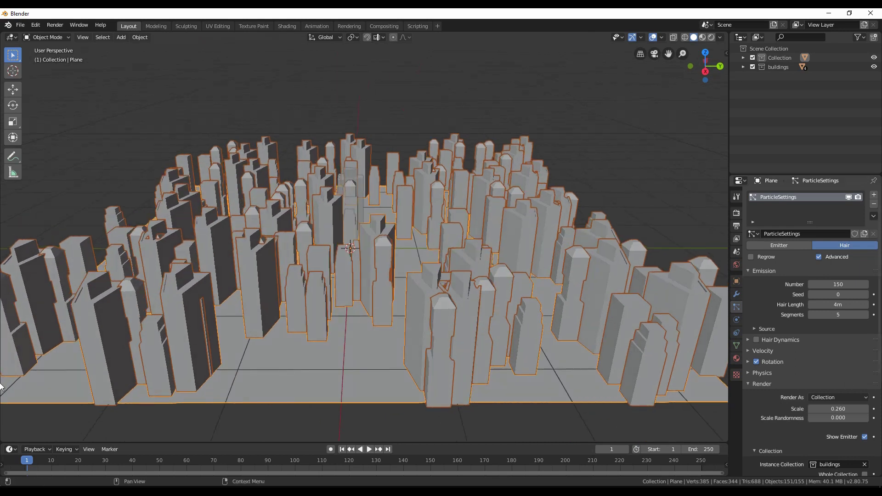
pyautogui.doubleClick(866, 294)
pyautogui.moveTo(570, 257); pyautogui.dragTo(459, 276, button='middle')
pyautogui.doubleClick(866, 295)
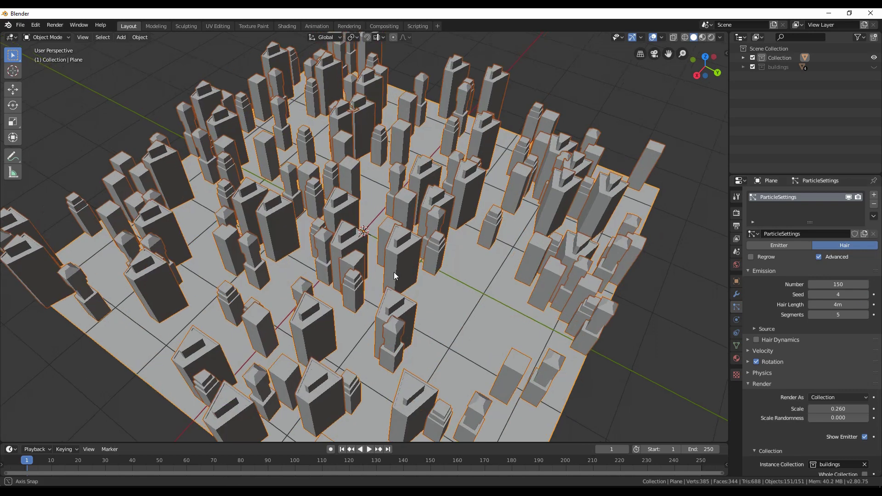
# Step: Set the particles' render scale to 0.130
pyautogui.moveTo(393, 272); pyautogui.dragTo(424, 261, button='middle')
pyautogui.scroll(-3, 809, 322)
pyautogui.press('a')
pyautogui.doubleClick(838, 335)
pyautogui.write('0.13')
pyautogui.press('Return')
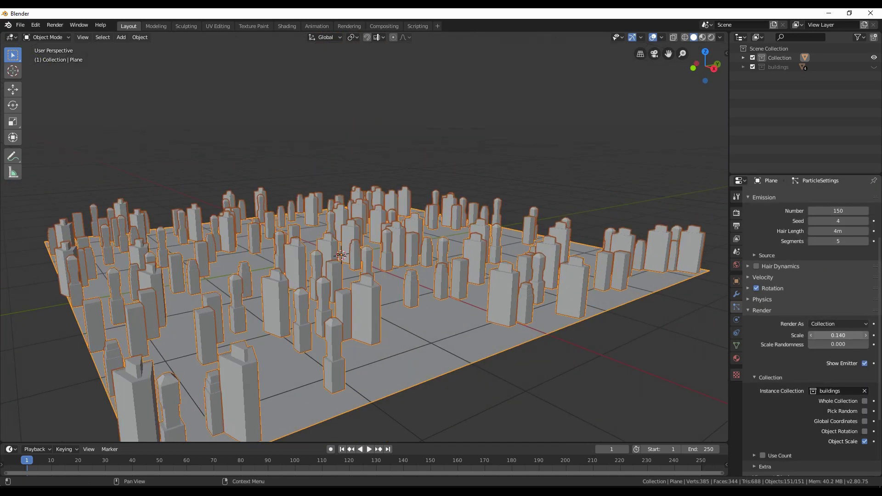
# Step: Set the particle system's emission number to 300 and clear the selection
pyautogui.scroll(3, 809, 321)
pyautogui.doubleClick(838, 284)
pyautogui.write('300')
pyautogui.press('Return')
pyautogui.moveTo(393, 376); pyautogui.dragTo(351, 305, button='middle')
pyautogui.press('Tab')
pyautogui.press('Tab')
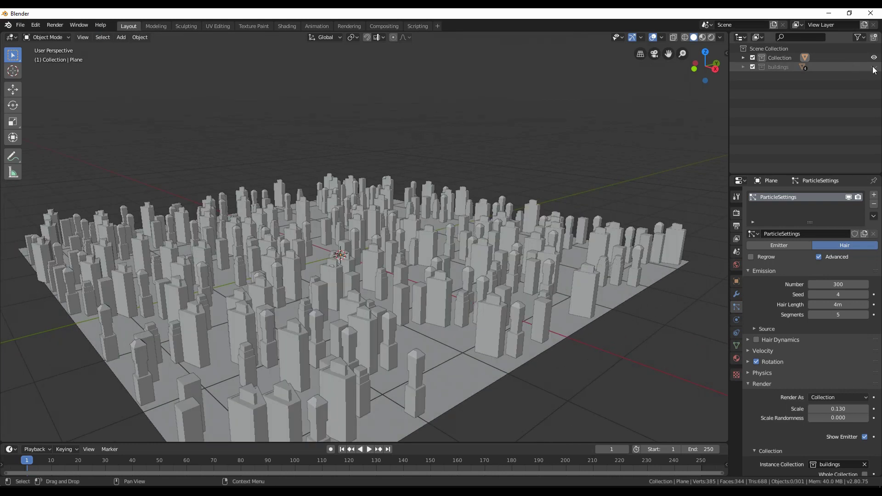
# Step: Show the "buildings" collection again and select the original tall building with the block on its roof
pyautogui.moveTo(339, 254); pyautogui.dragTo(427, 277, button='middle')
pyautogui.click(428, 277)
pyautogui.press('Tab')
pyautogui.press('Tab')
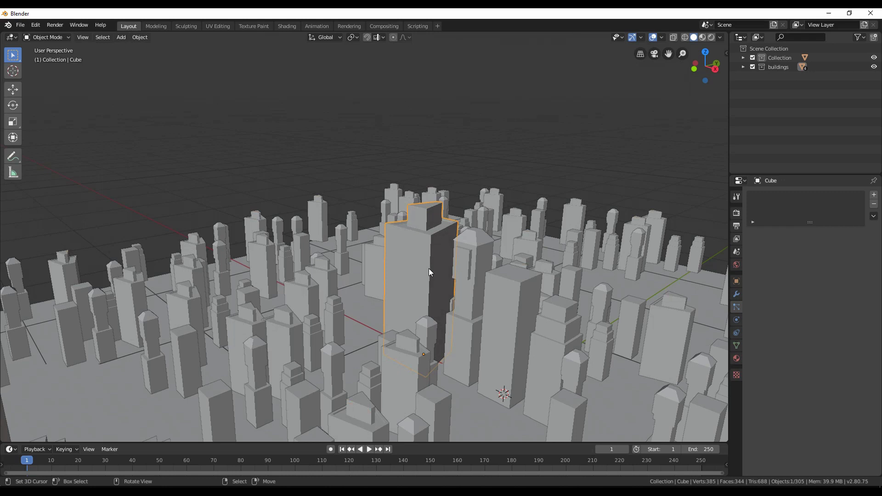
# Step: Switch the viewport to LookDev shading and give the tall building a new material with a brown base color
pyautogui.click(736, 359)
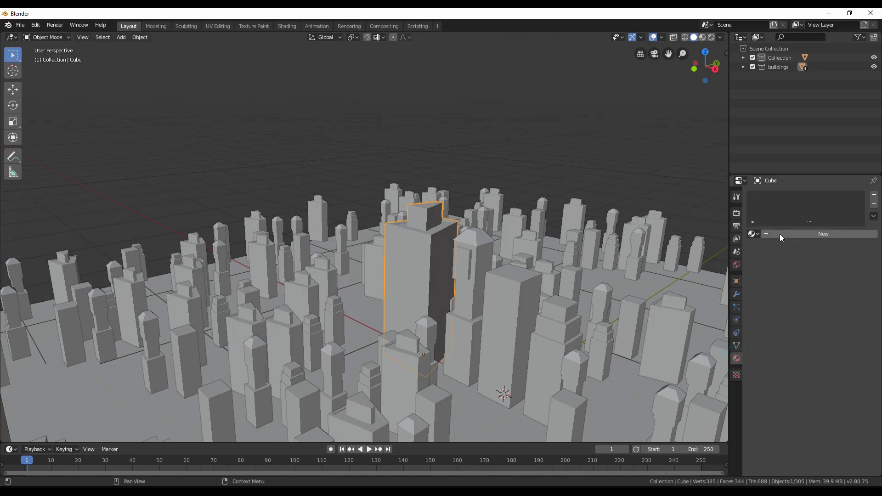
pyautogui.click(703, 38)
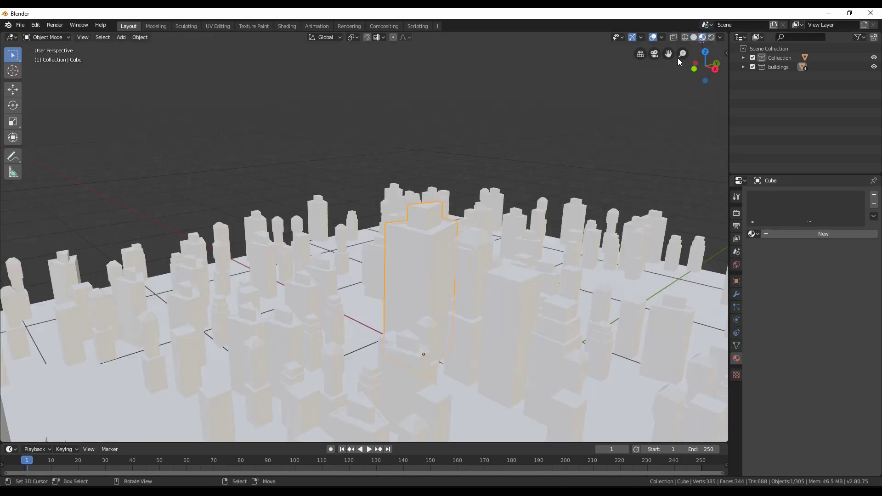
pyautogui.click(772, 236)
pyautogui.scroll(-3, 505, 329)
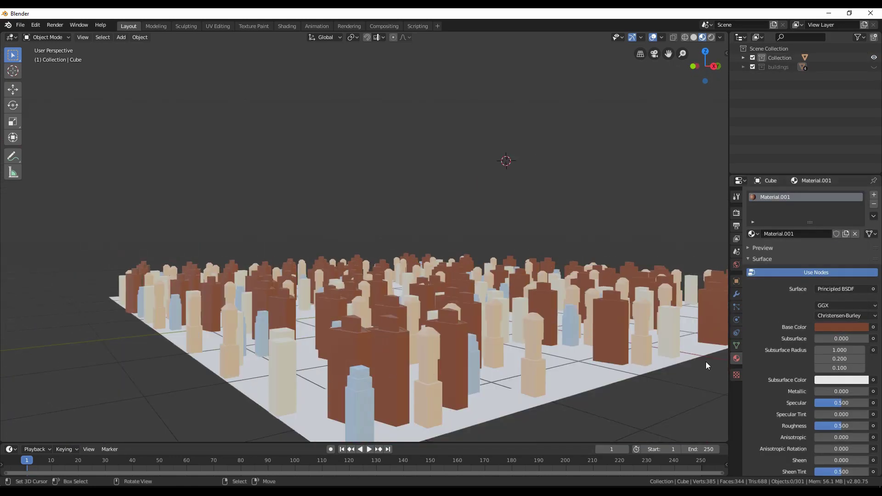
pyautogui.moveTo(706, 362); pyautogui.dragTo(485, 325, button='middle')
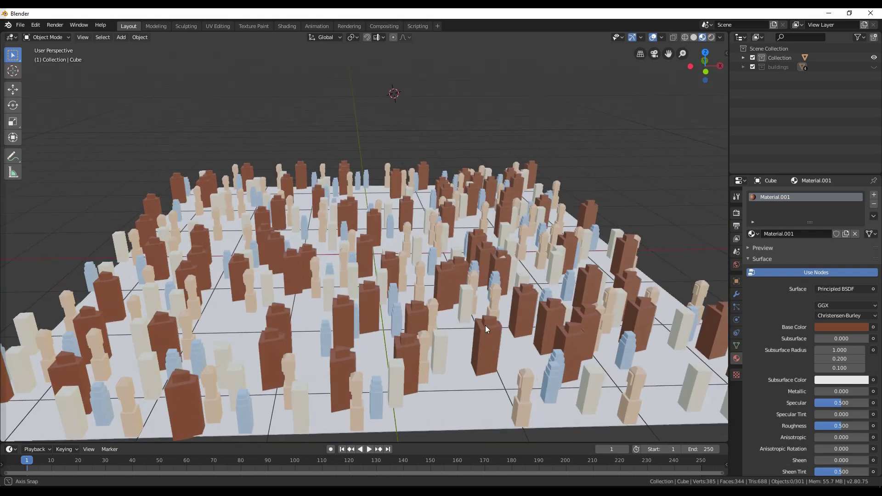
pyautogui.press('a')
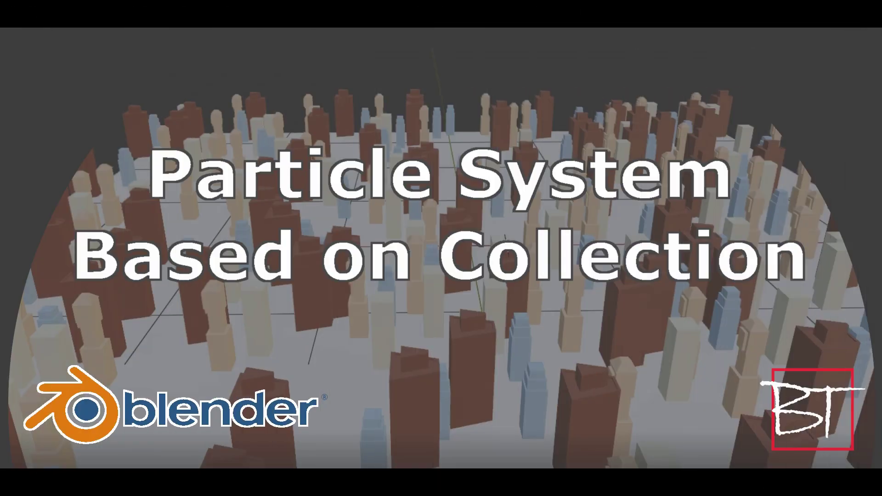